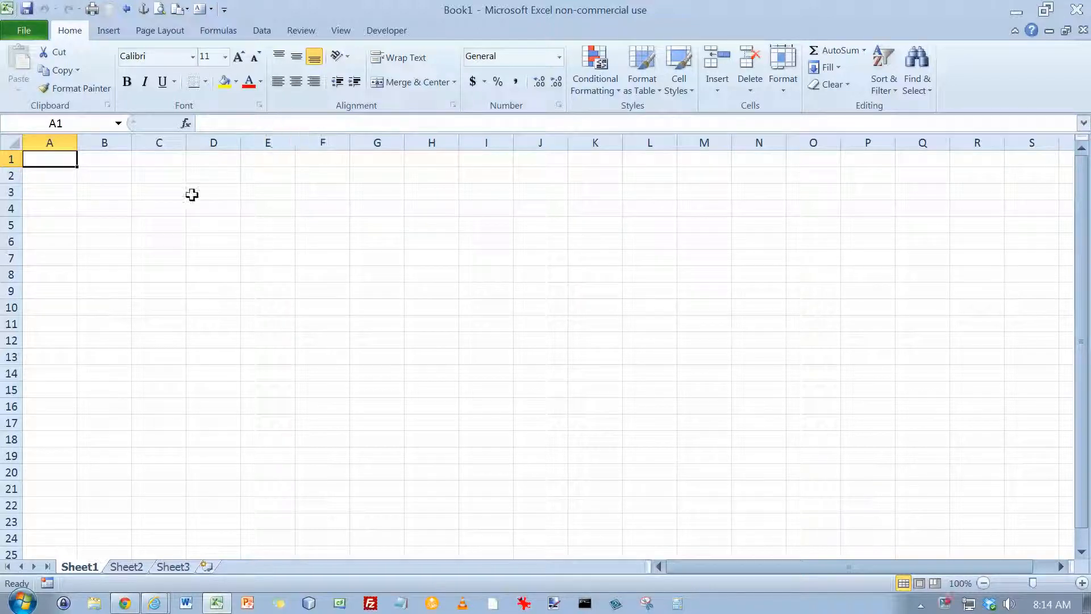
Apply bold formatting to all cells of Sheet1
click(13, 141)
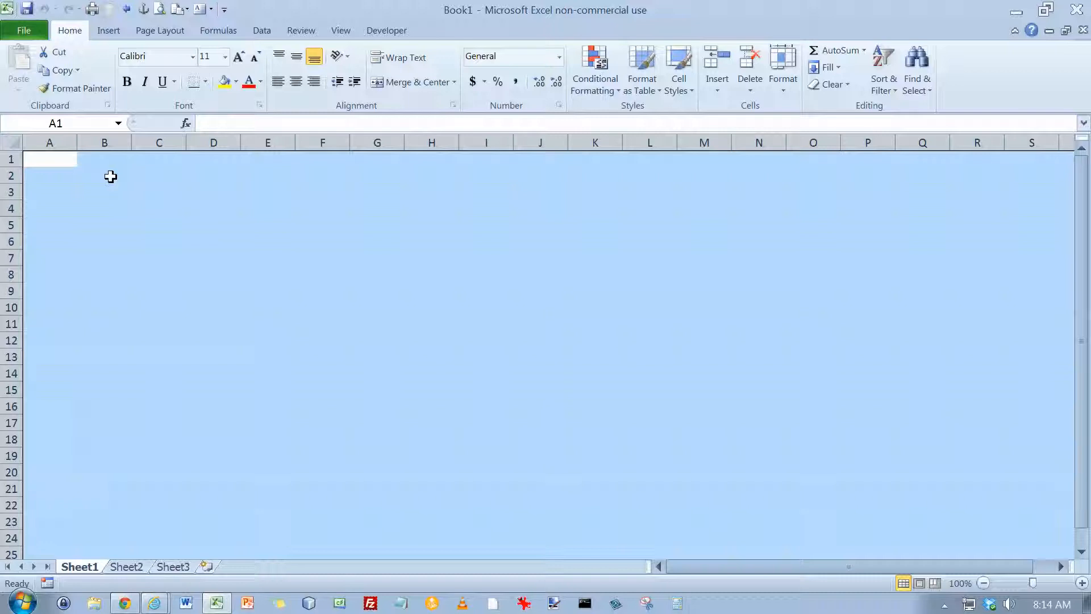
click(128, 81)
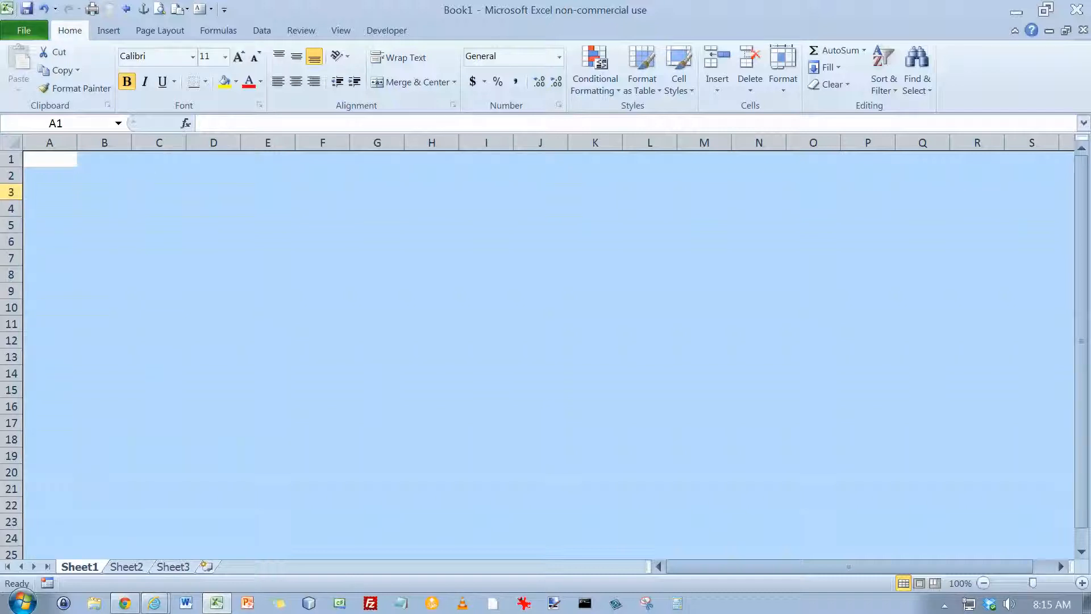
Set the height of row 4 to 30.75
click(10, 216)
click(8, 210)
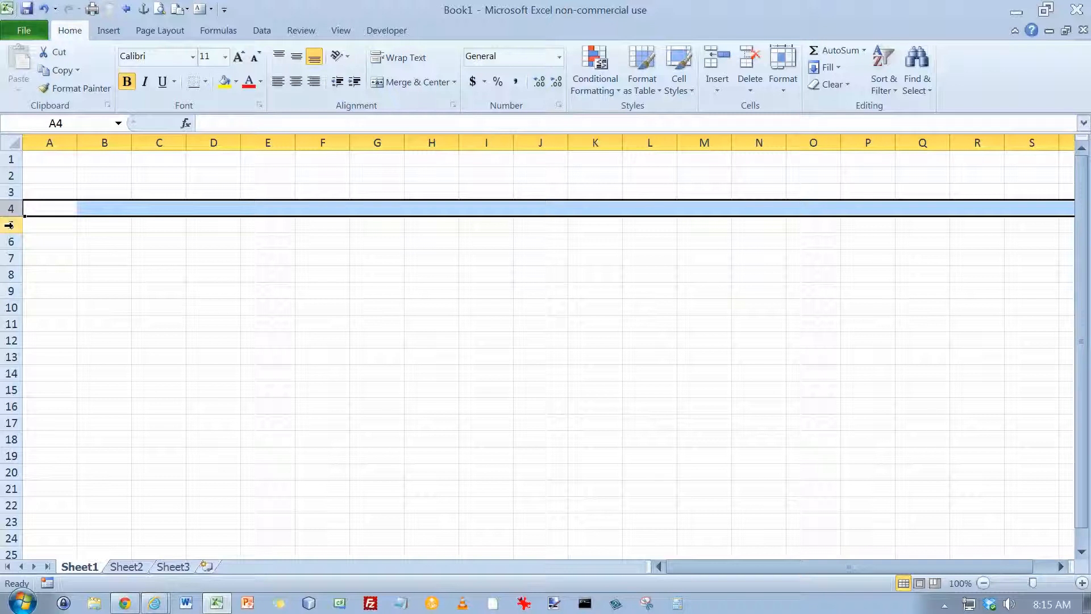
drag(14, 216, 16, 235)
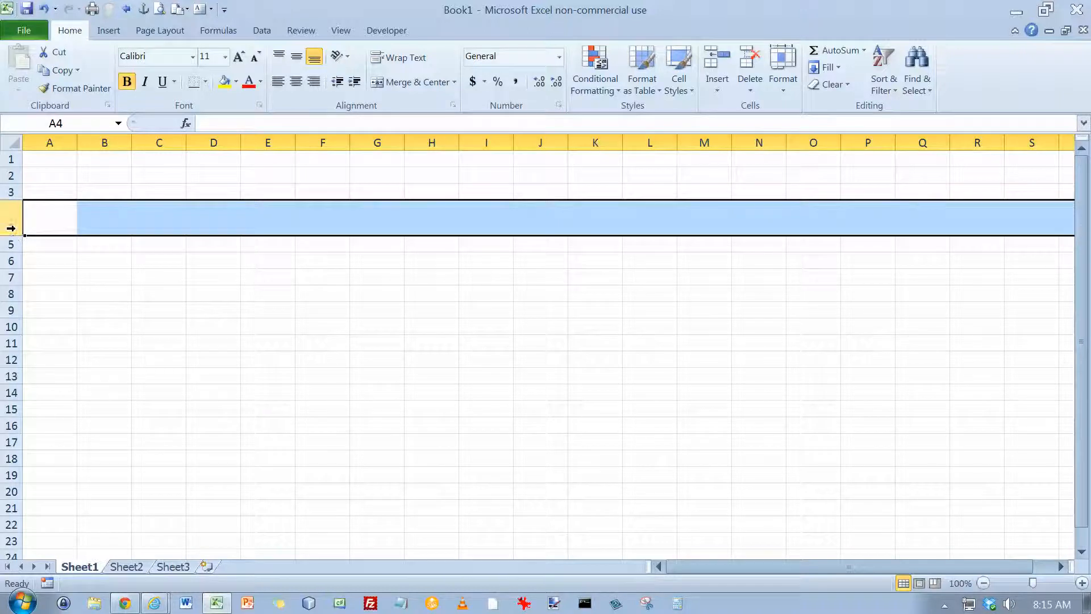
right_click(11, 219)
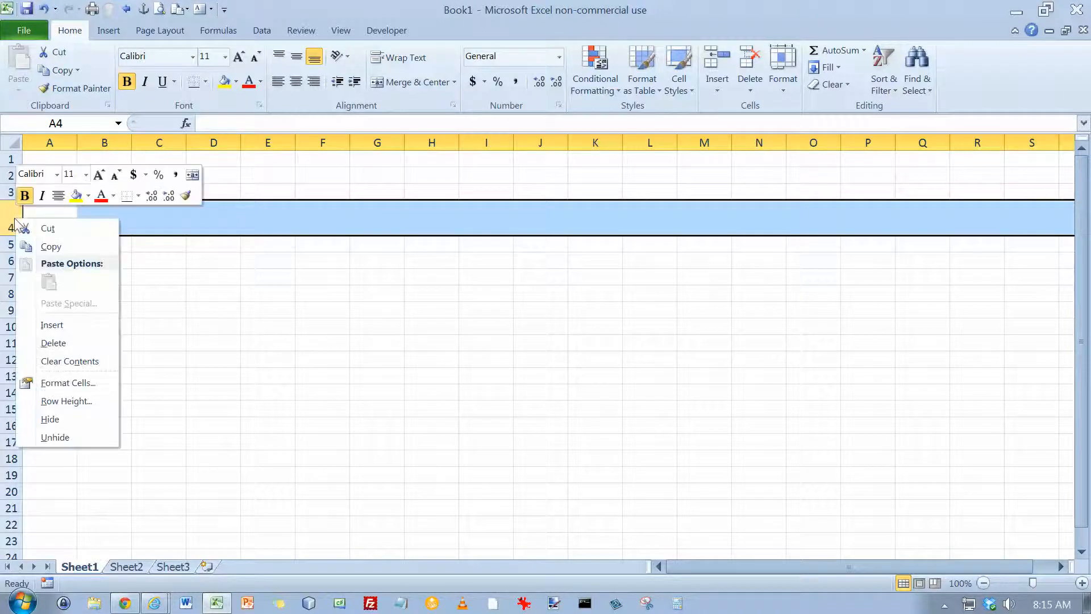
click(75, 405)
text(30.75)
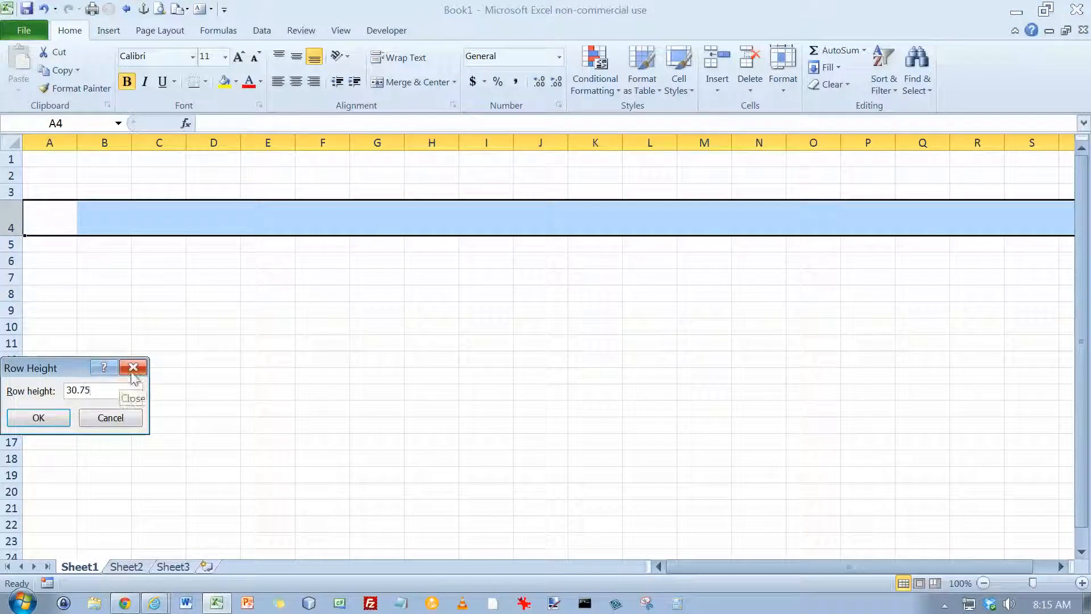
click(52, 414)
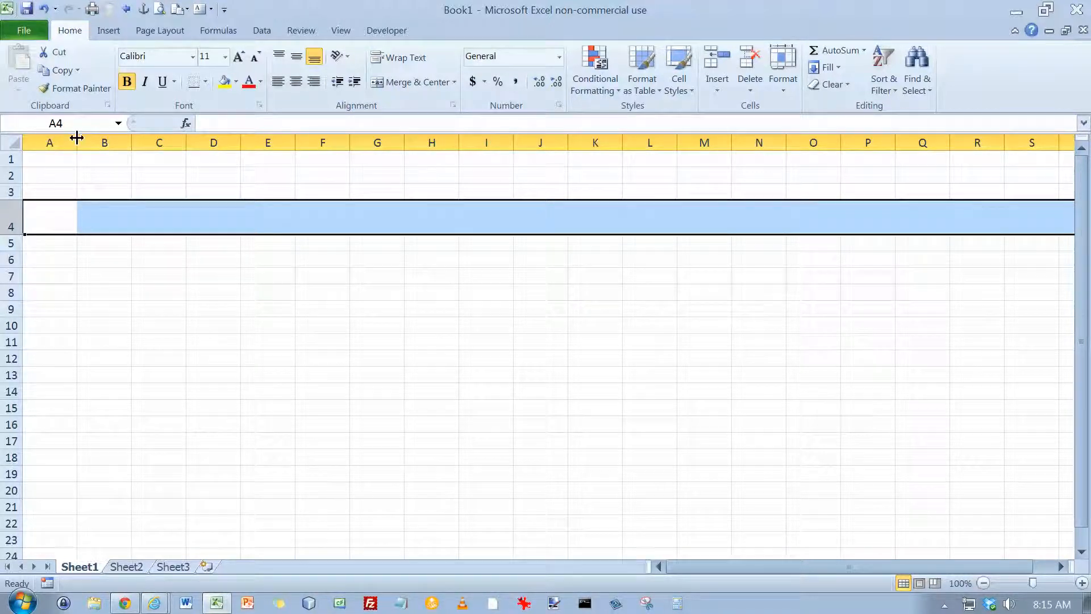
Widen column A by over half its width, and set the width of columns B, D and F to 12.86
drag(77, 138, 111, 143)
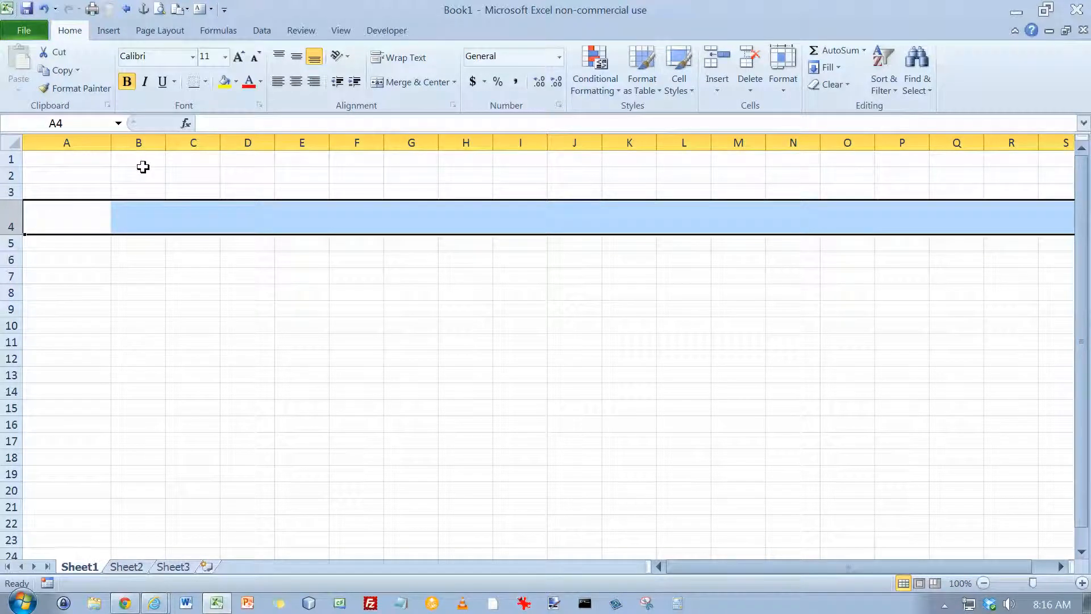
click(159, 139)
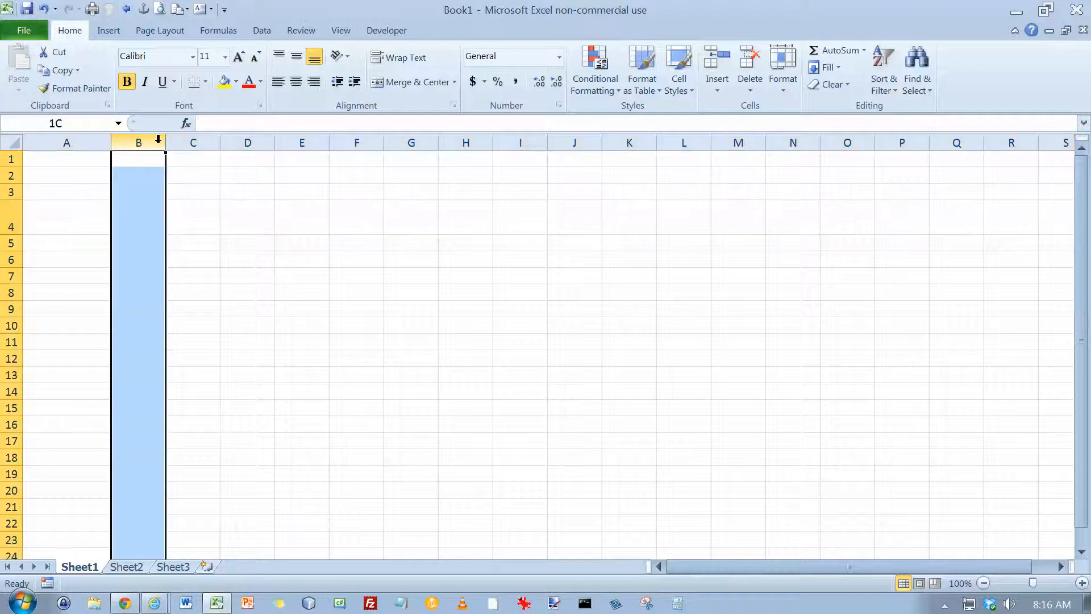
ctrl+click(252, 139)
ctrl+click(365, 138)
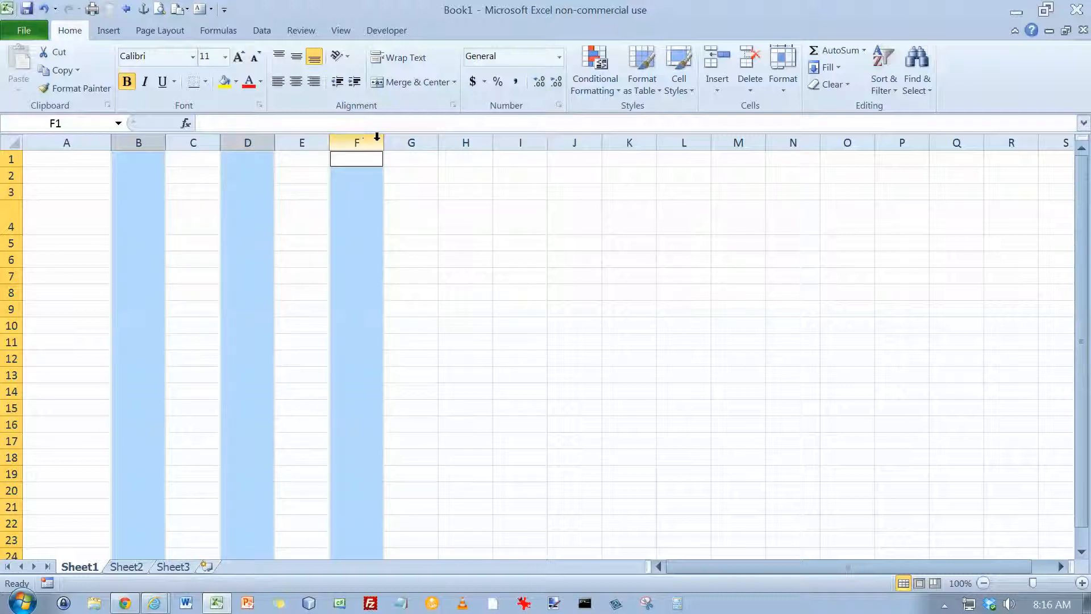
drag(383, 142, 384, 143)
right_click(380, 143)
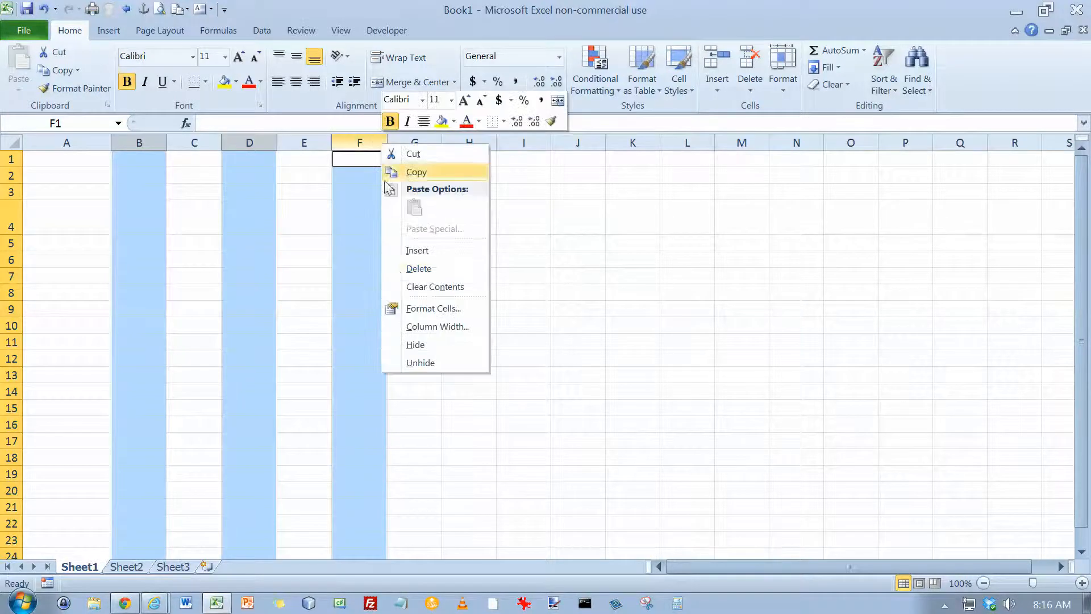
click(419, 328)
text(12.896)
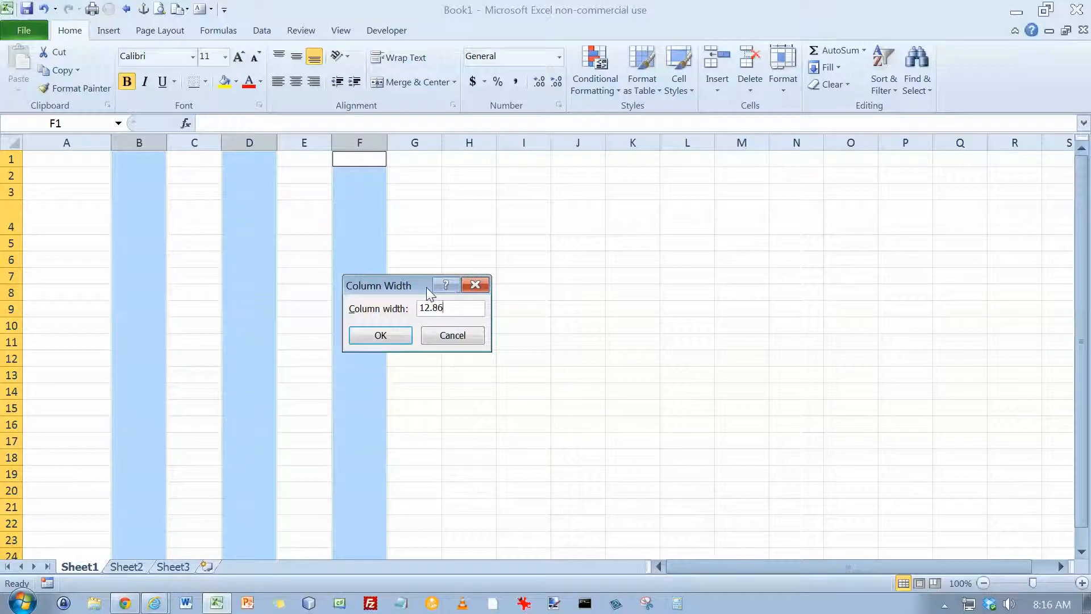
key(Return)
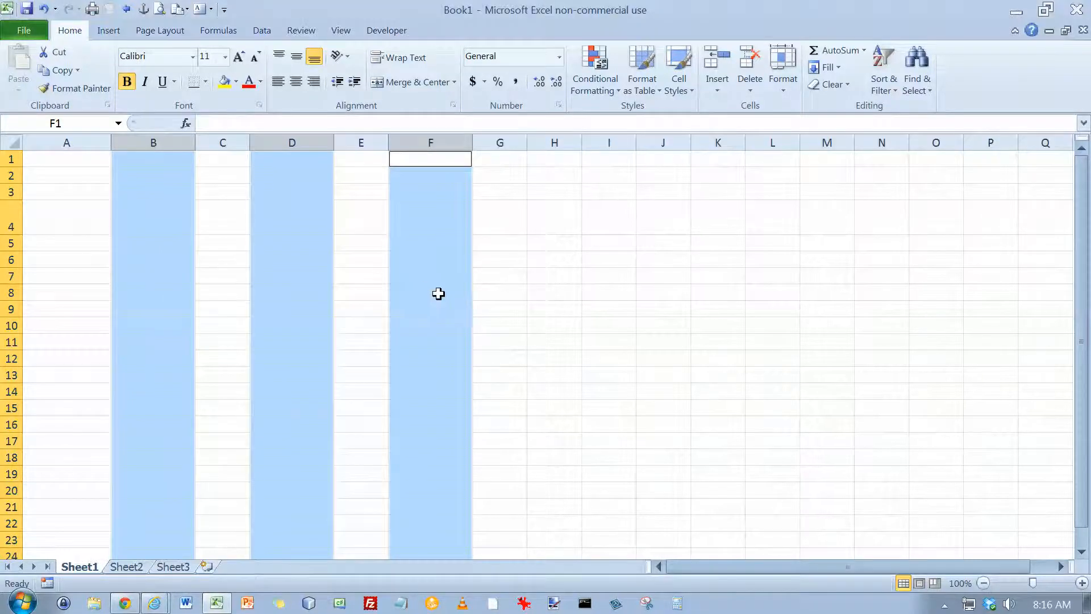
Set the width of columns C and E to 12.14
click(221, 139)
ctrl+click(367, 140)
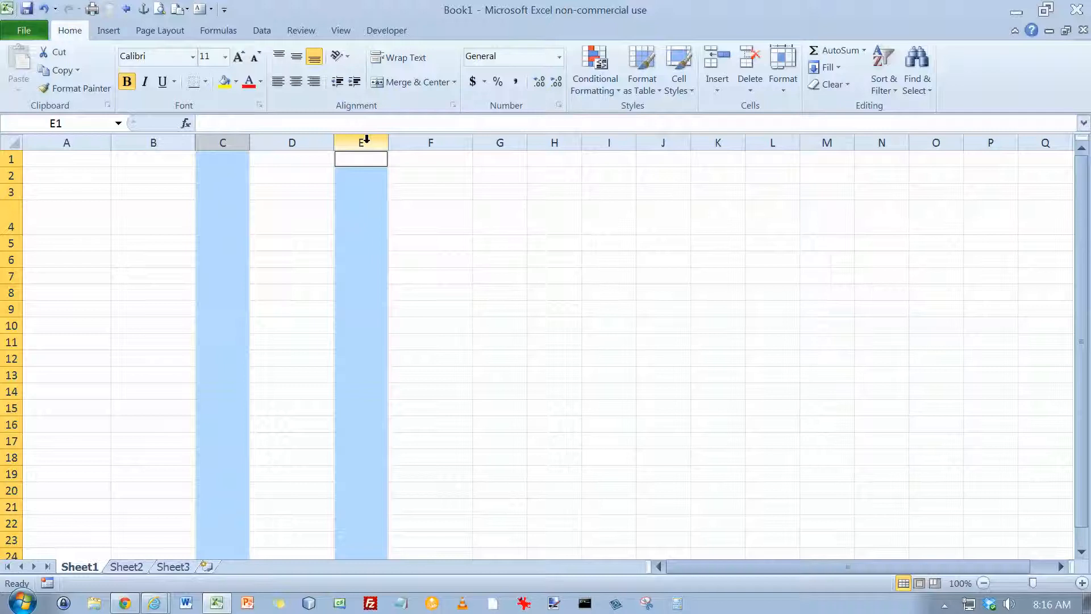
right_click(366, 140)
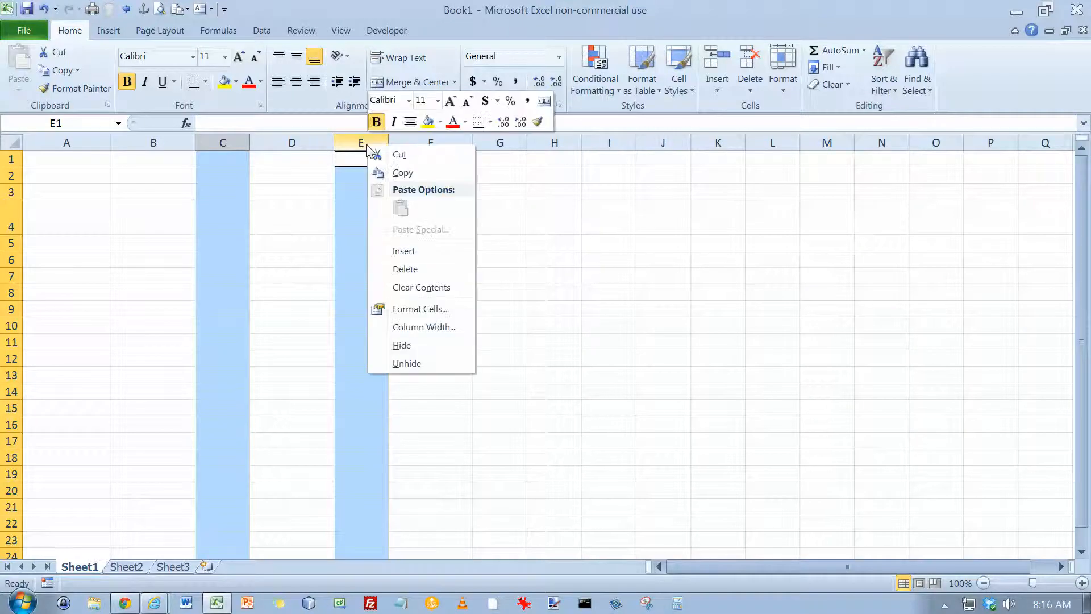
click(434, 328)
text(12.14)
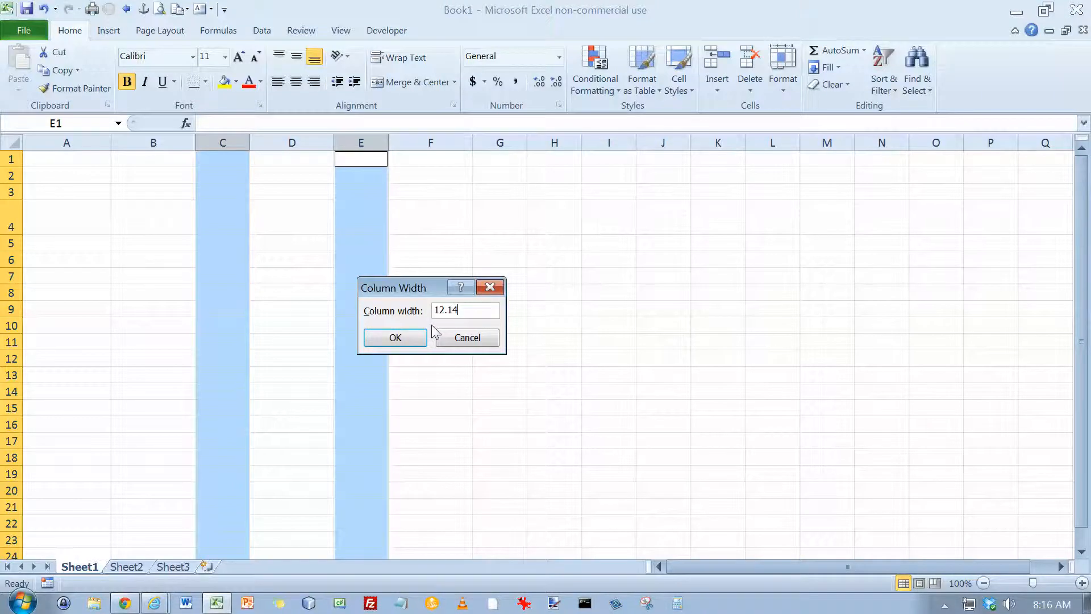
key(Return)
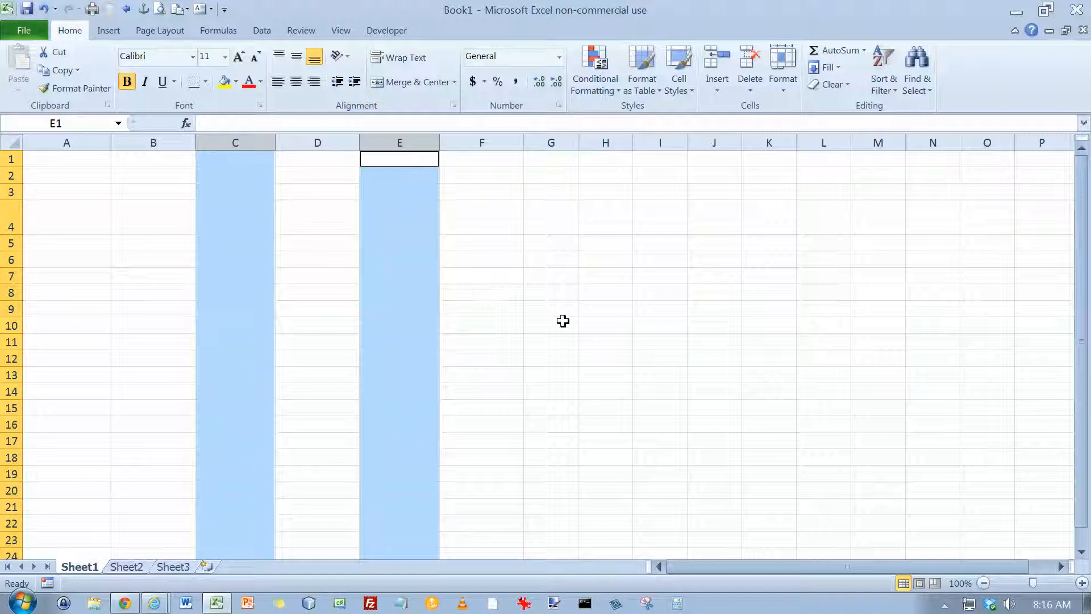
Set the width of column G to 14.14
click(553, 142)
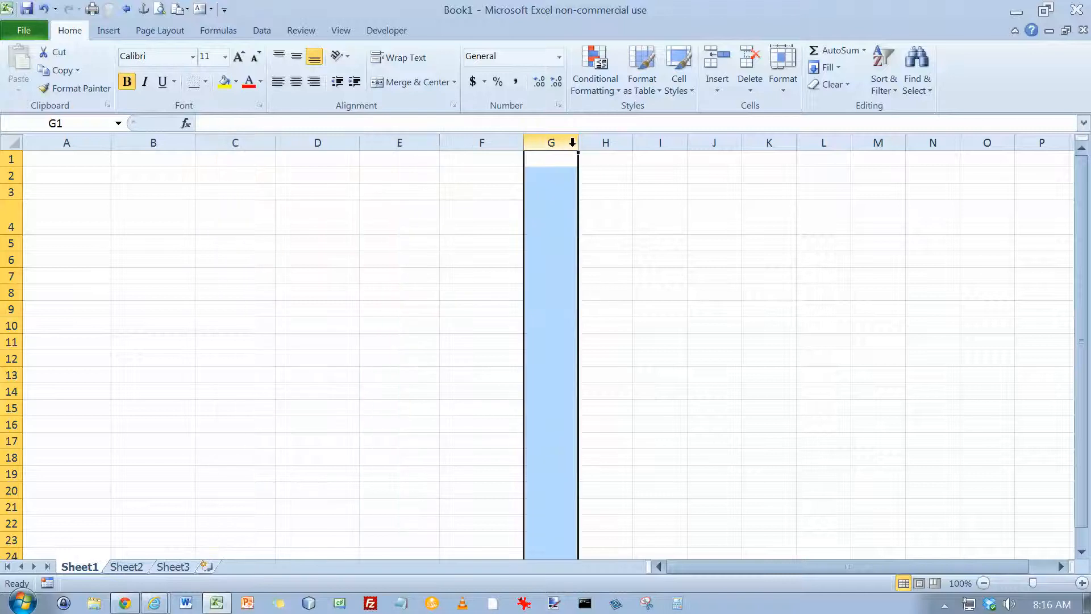
right_click(572, 147)
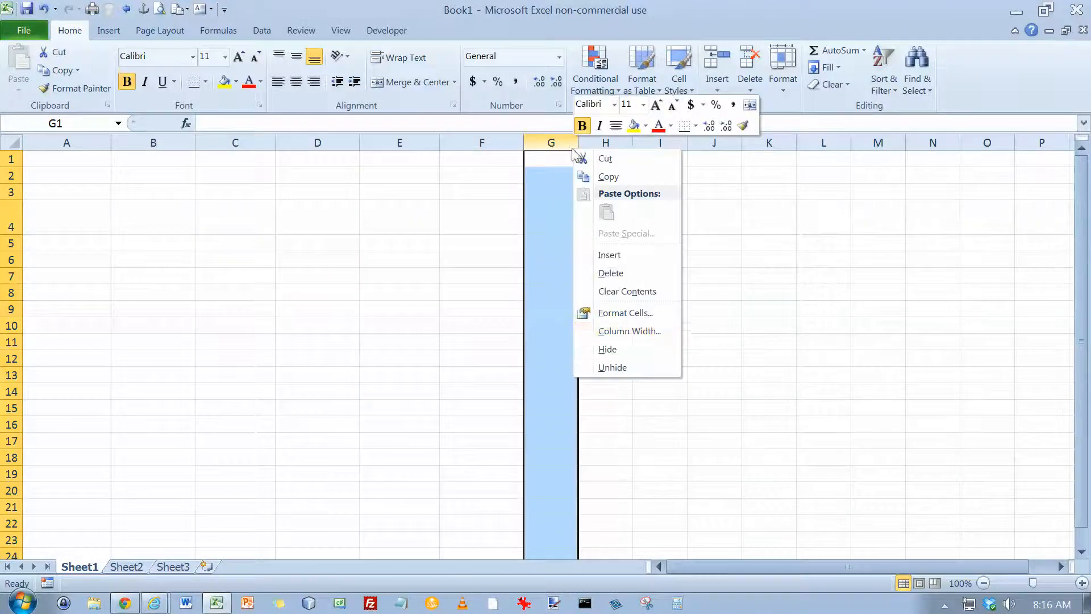
click(621, 331)
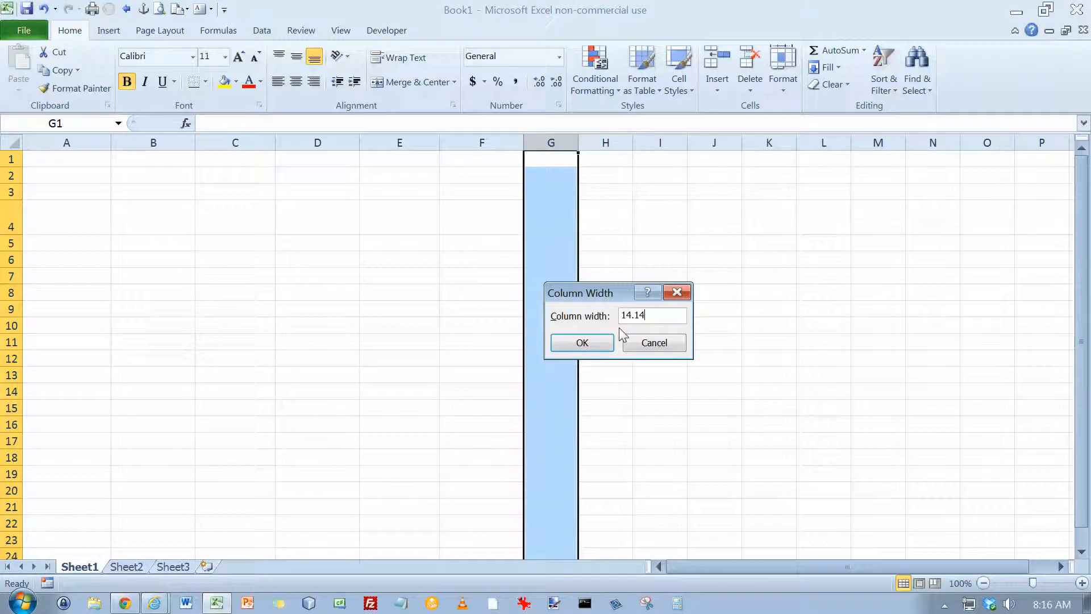
key(Return)
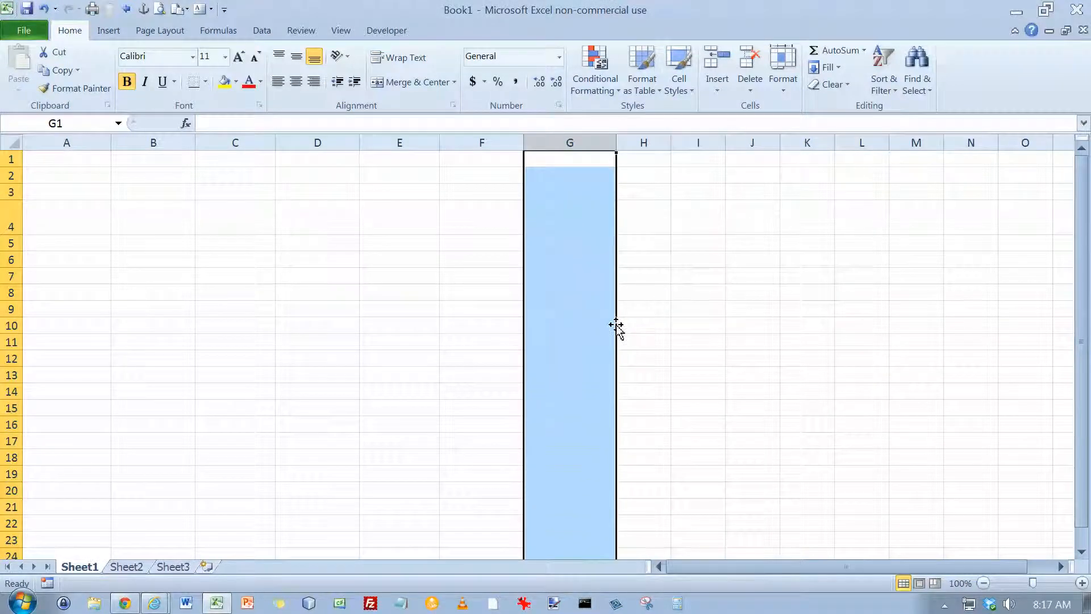
Enter the titles "City of Calhoun" in cell A1 and "Department Expenditures" in cell A2
click(59, 159)
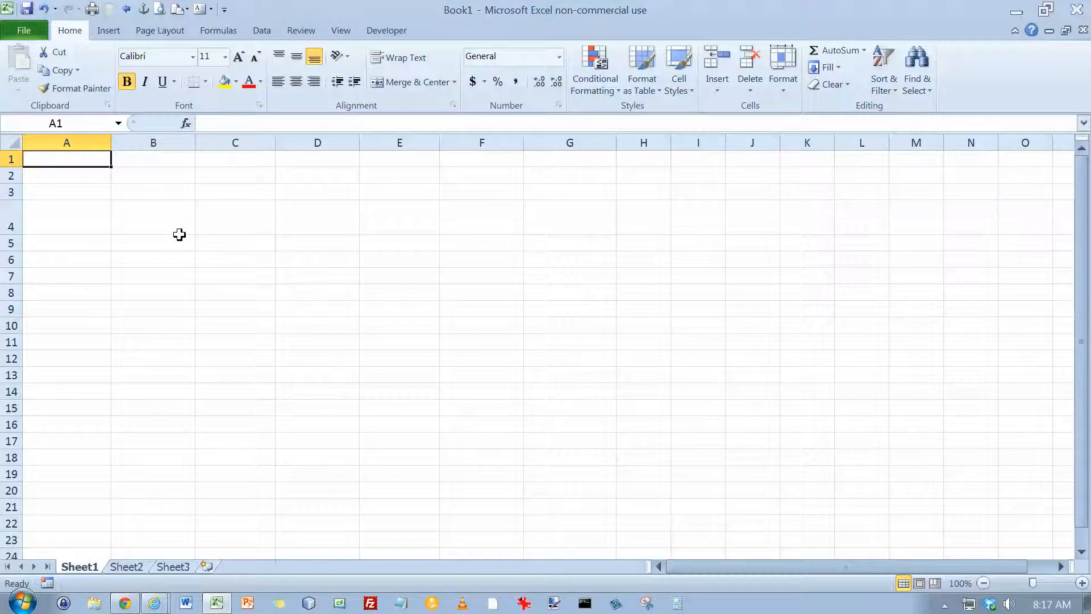
text(City of Cl)
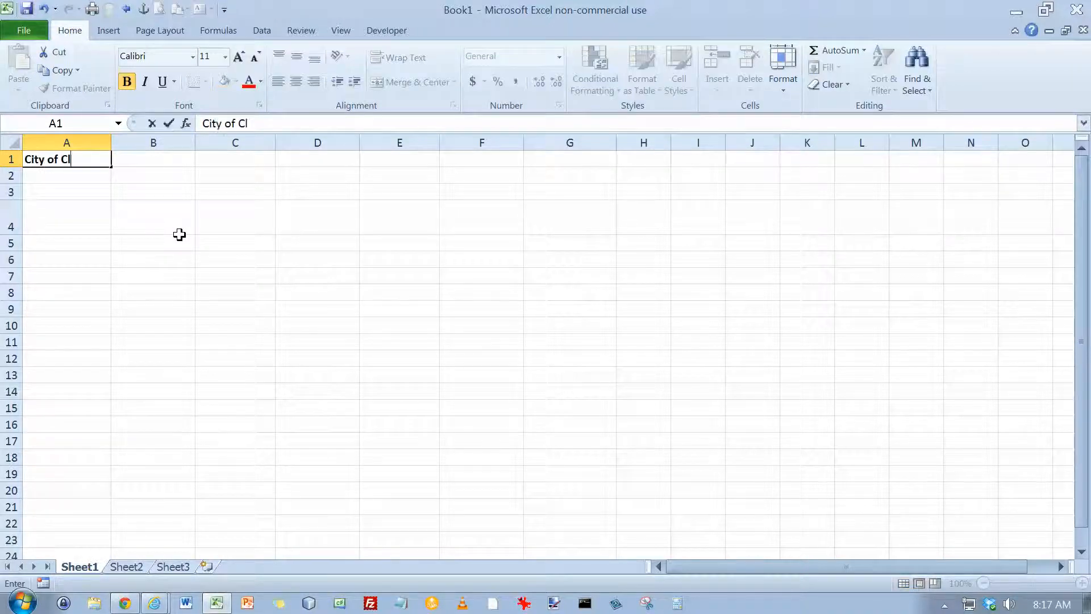
key(BackSpace)
text(alhoun)
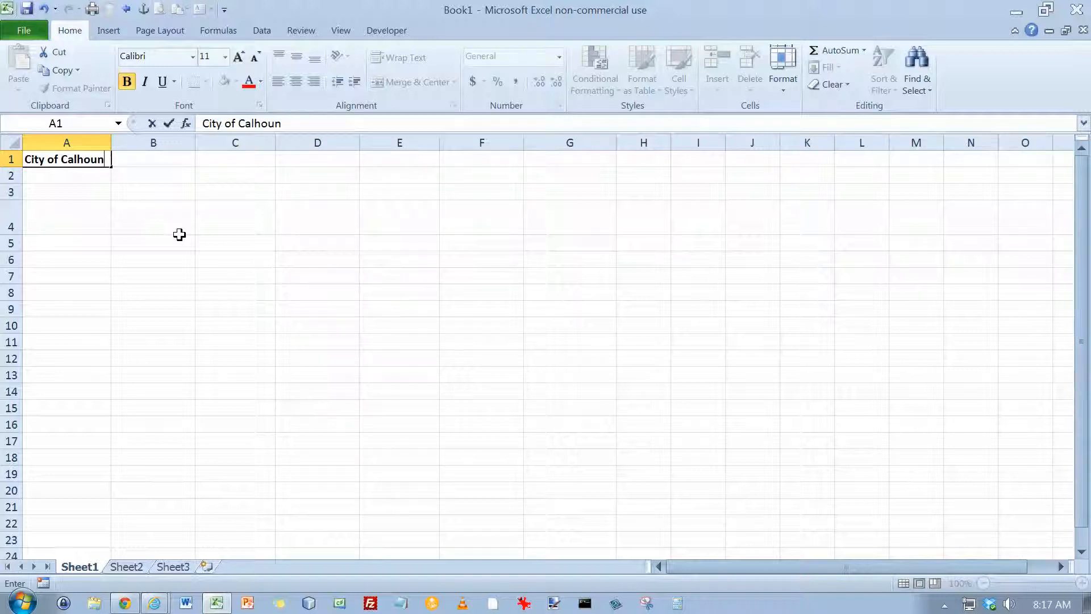
key(Return)
text(D)
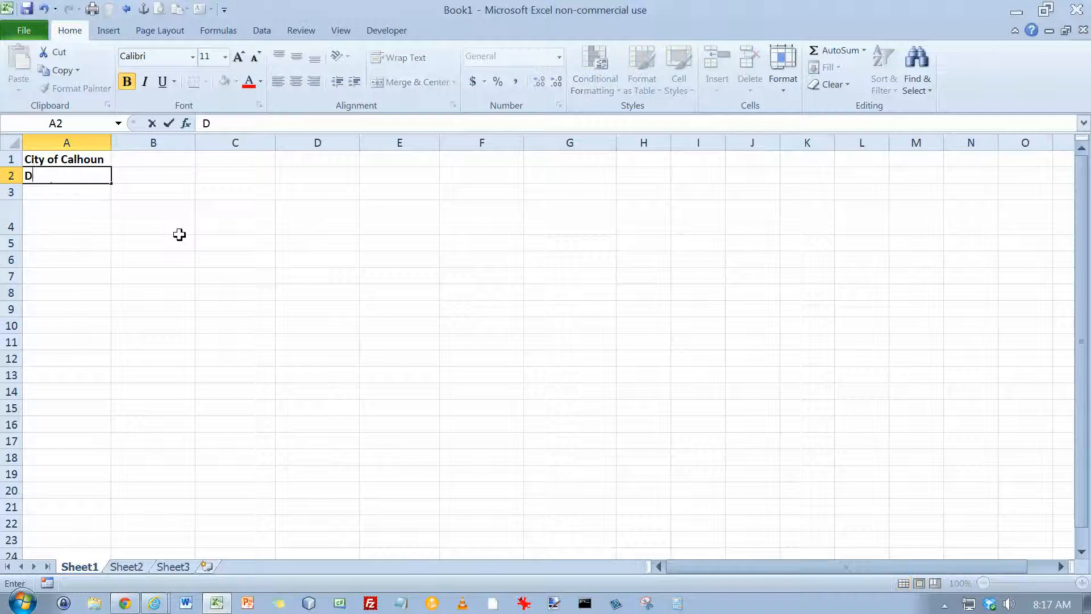
text(epartment Expenditures)
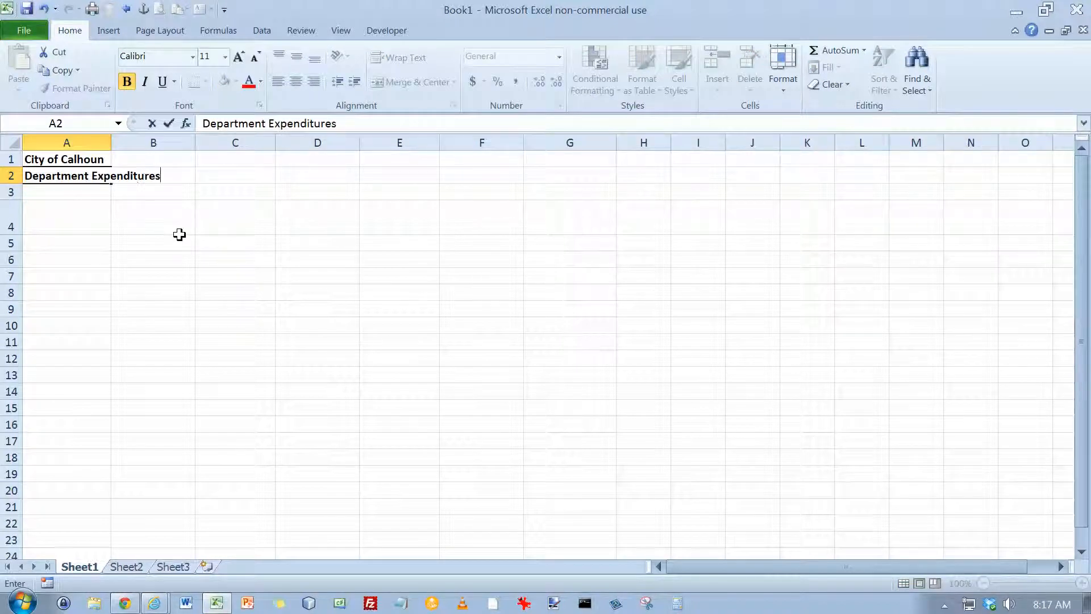
key(Return)
Enter the row heading "Expenditures" in cell A4, leaving row 3 blank
key(Return)
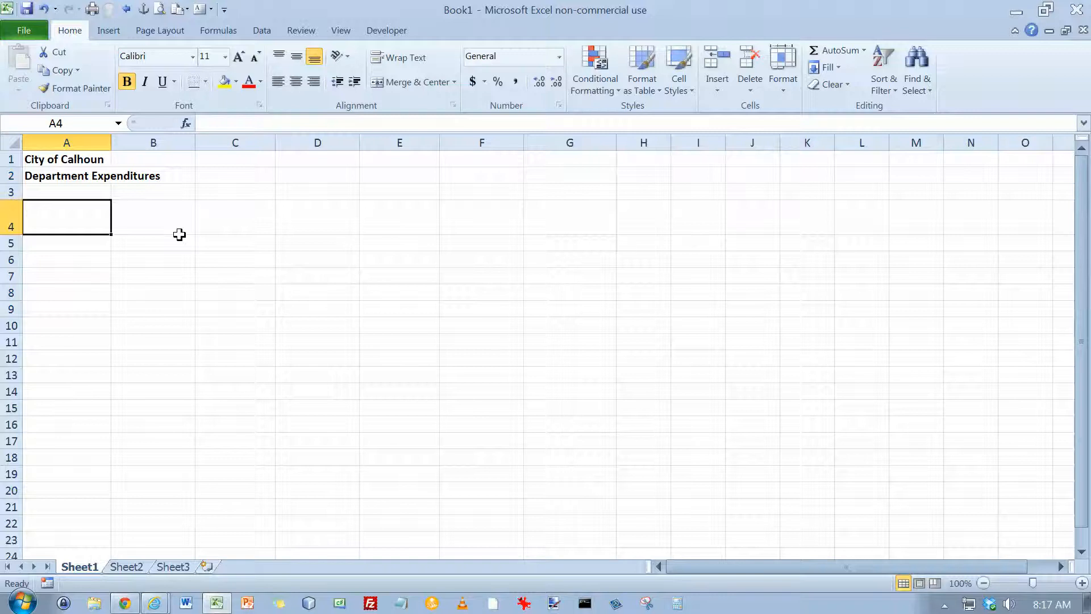
text(Expenditures)
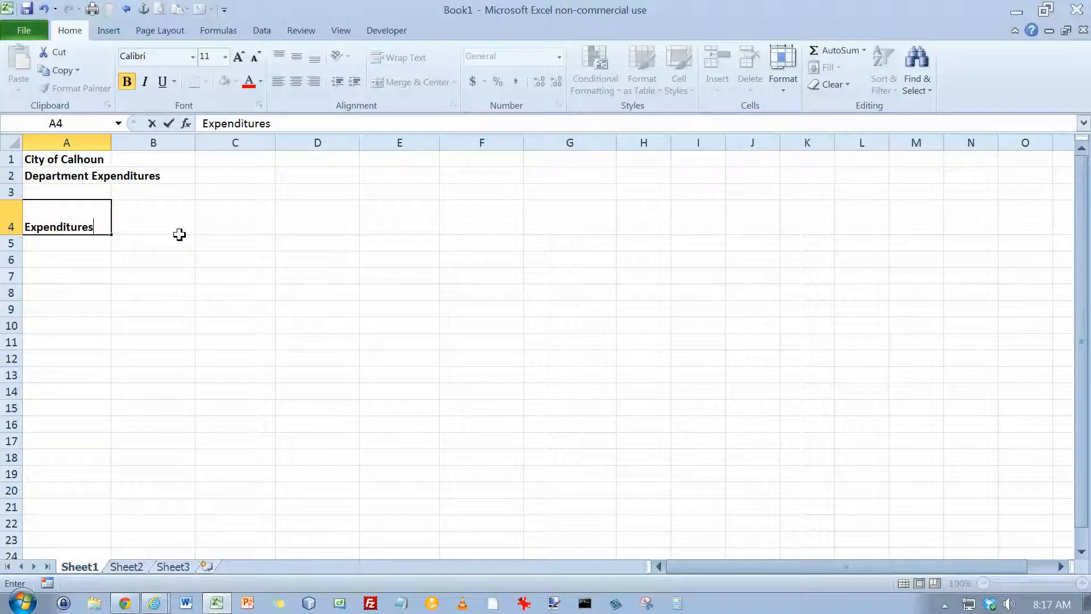
key(Return)
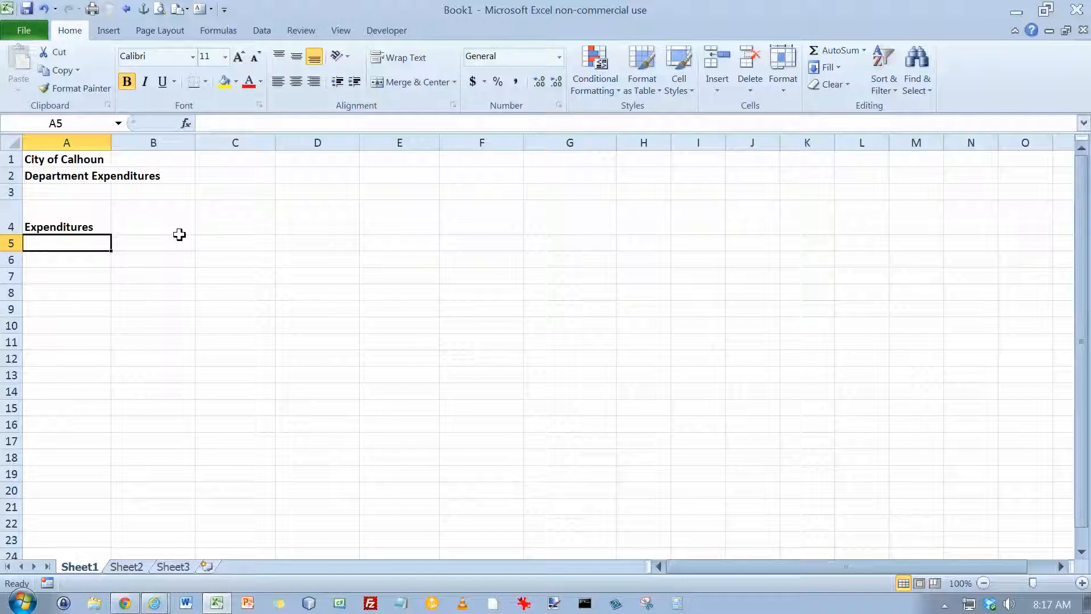
key(ctrl+F9)
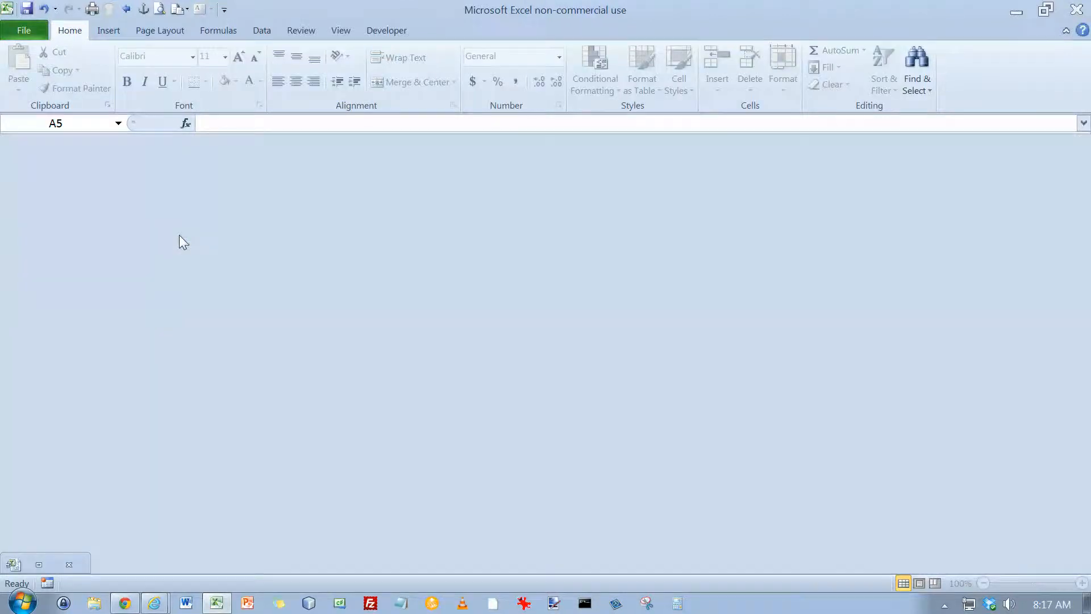
key(super)
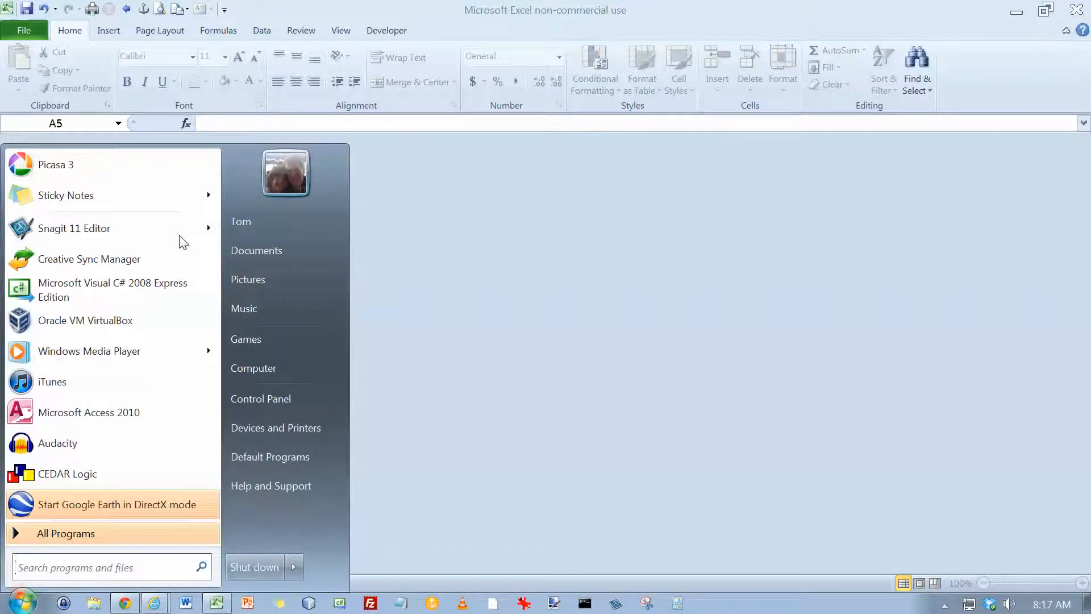
key(Escape)
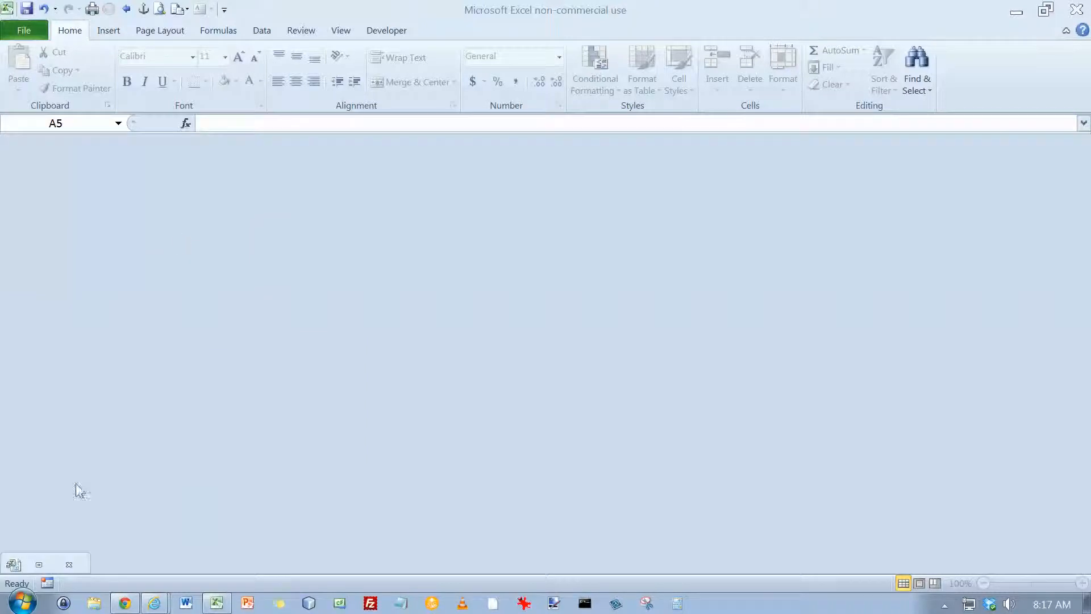
click(44, 564)
click(44, 565)
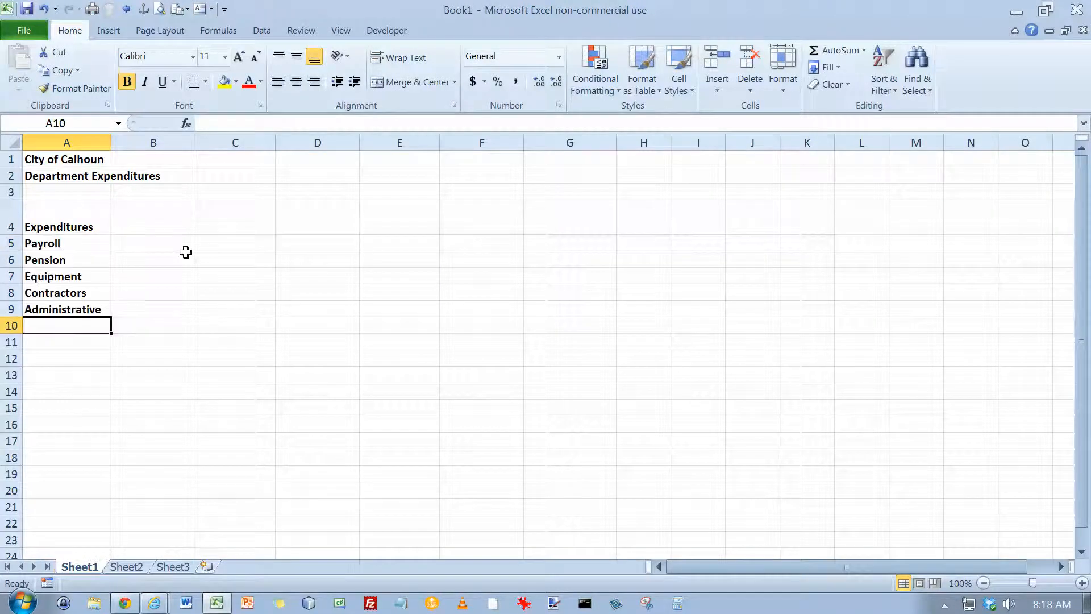
Enter the headings 2011, 2012 % Change, 2012, 2013 % Change, 2013 and Average % Change across B4:G4, with "% Change" on a second line
click(167, 217)
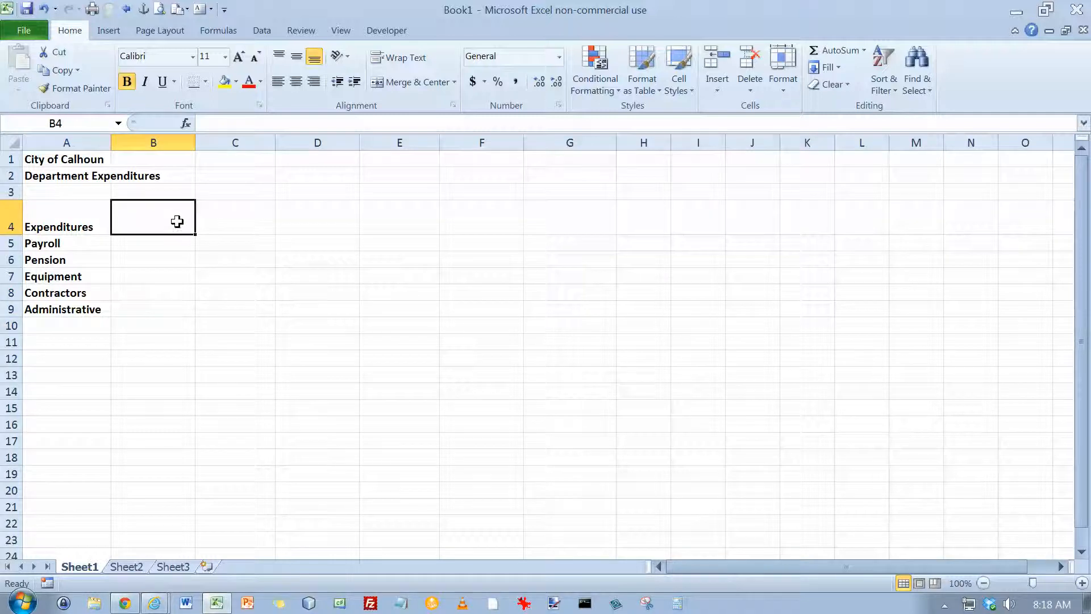
text(2011)
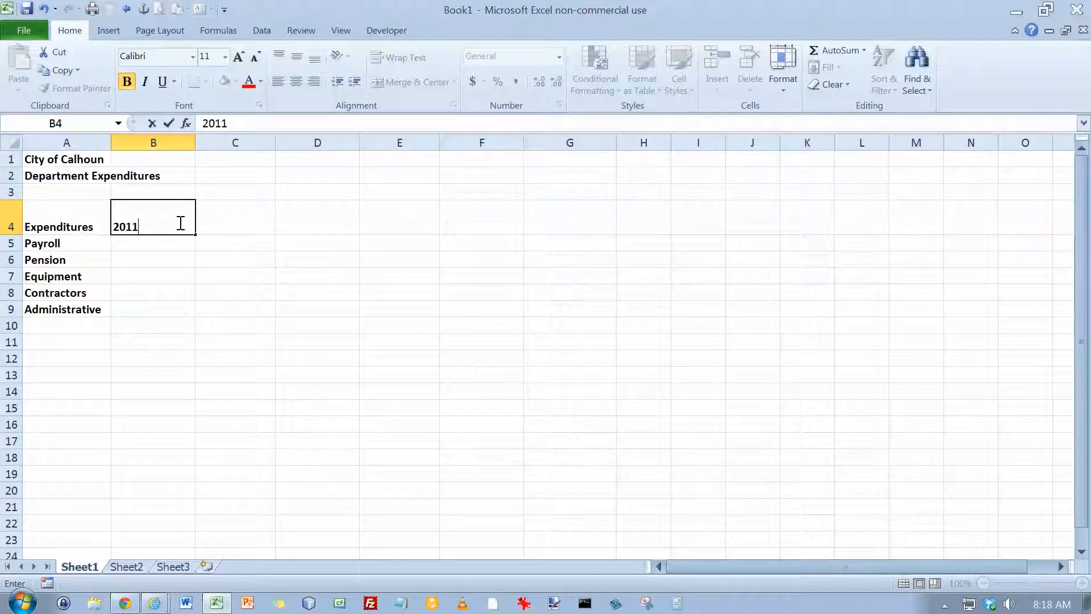
key(Tab)
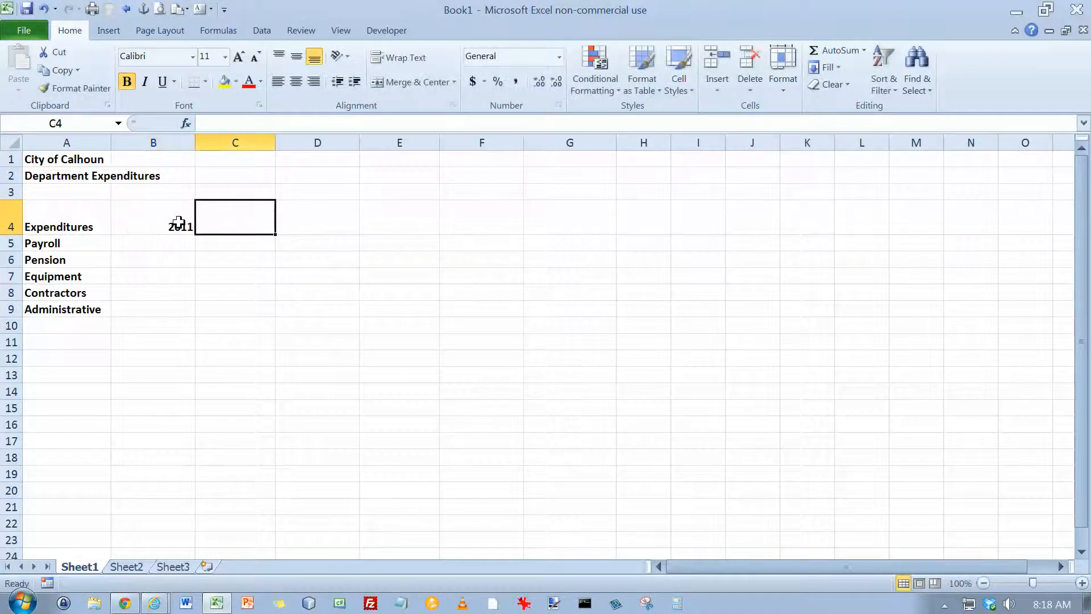
text(2012)
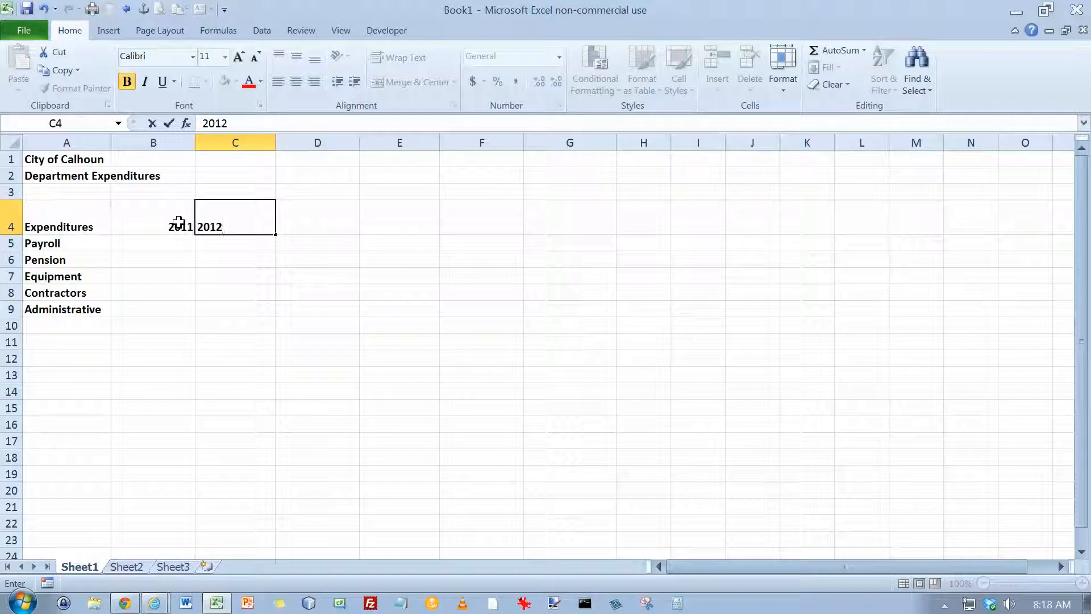
key(alt+Return)
text(% Change)
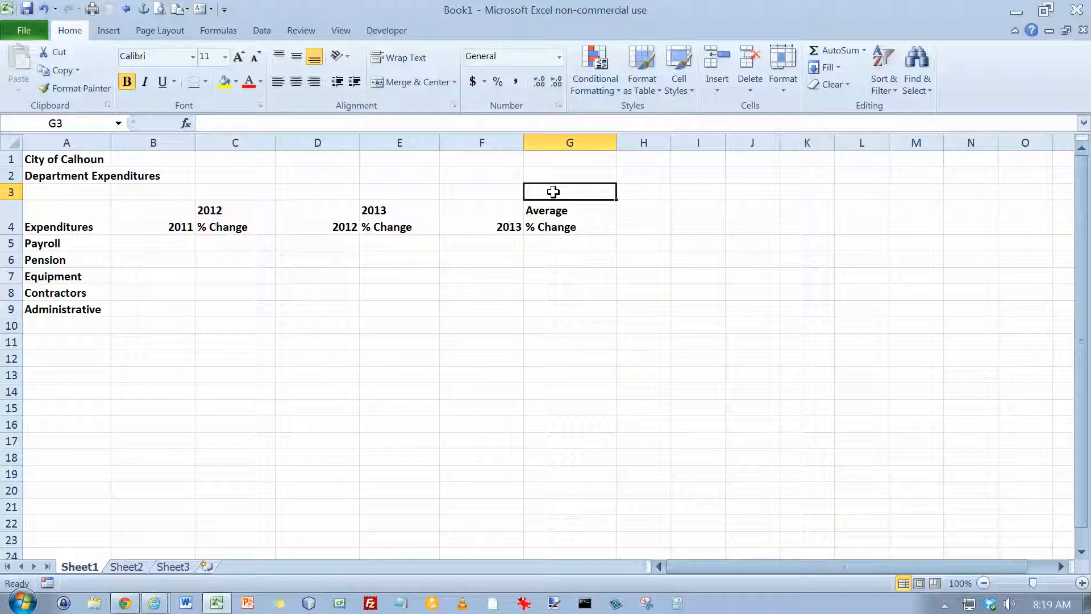
Enter the formula =NOW() in cell G3, above the Average % Change heading, including the empty parentheses
text(=n)
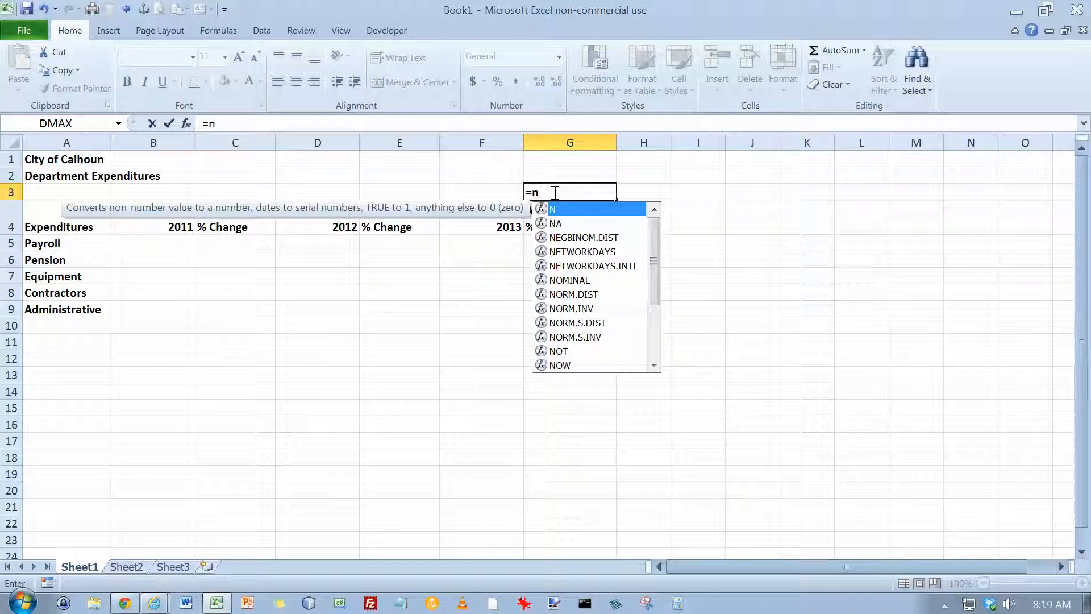
text(ow())
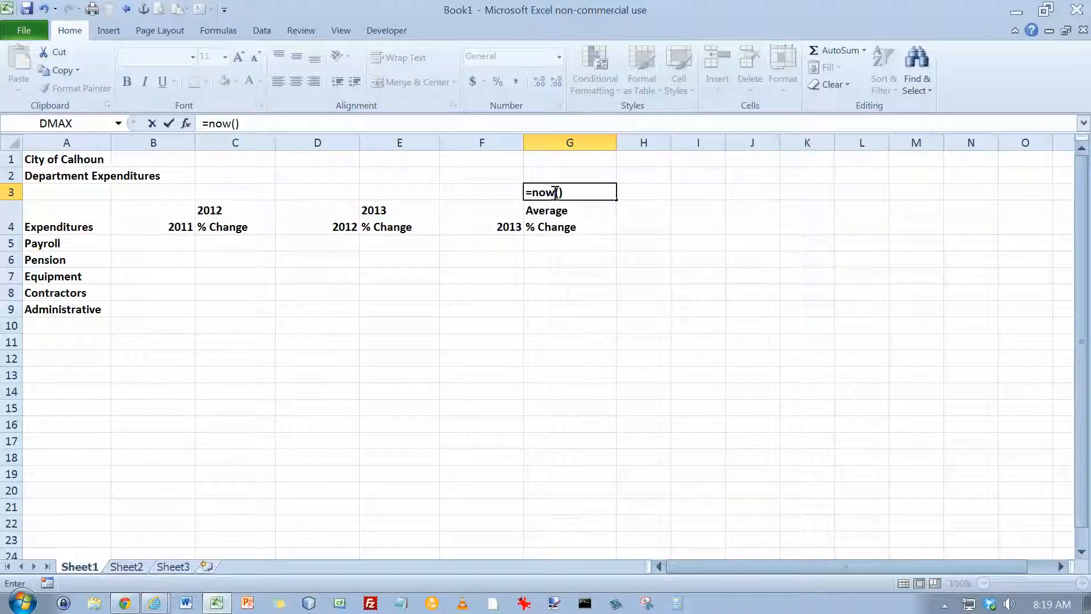
key(BackSpace)
key(BackSpace)
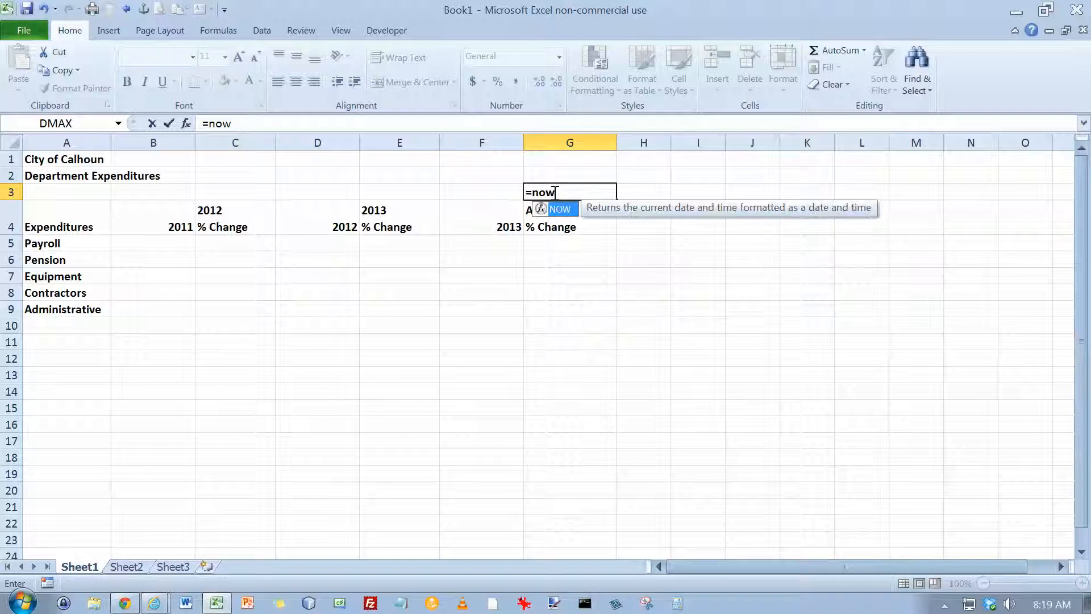
key(Return)
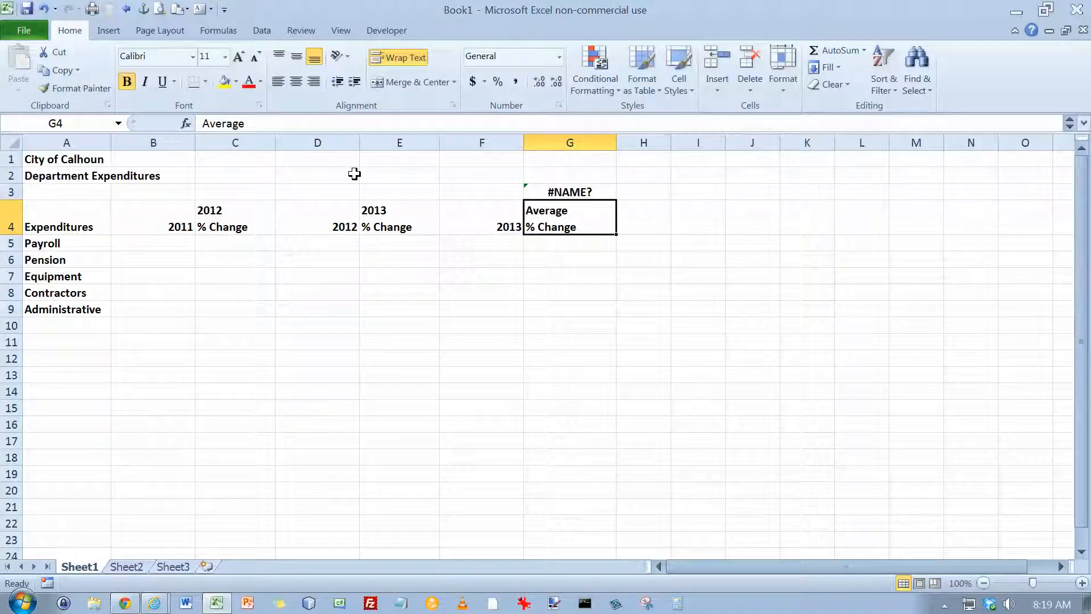
key(Up)
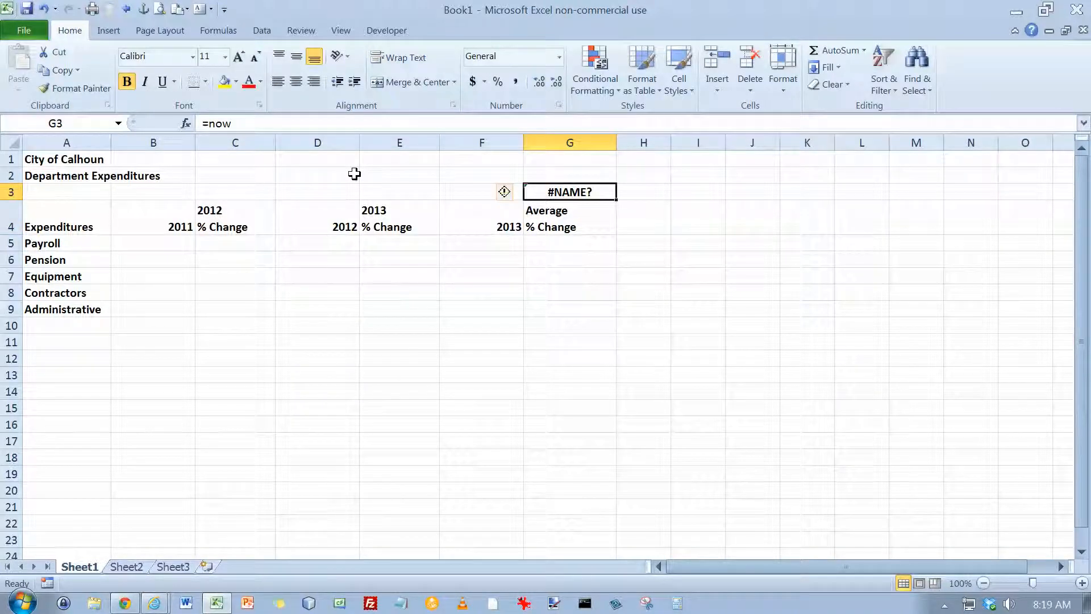
click(328, 128)
text(())
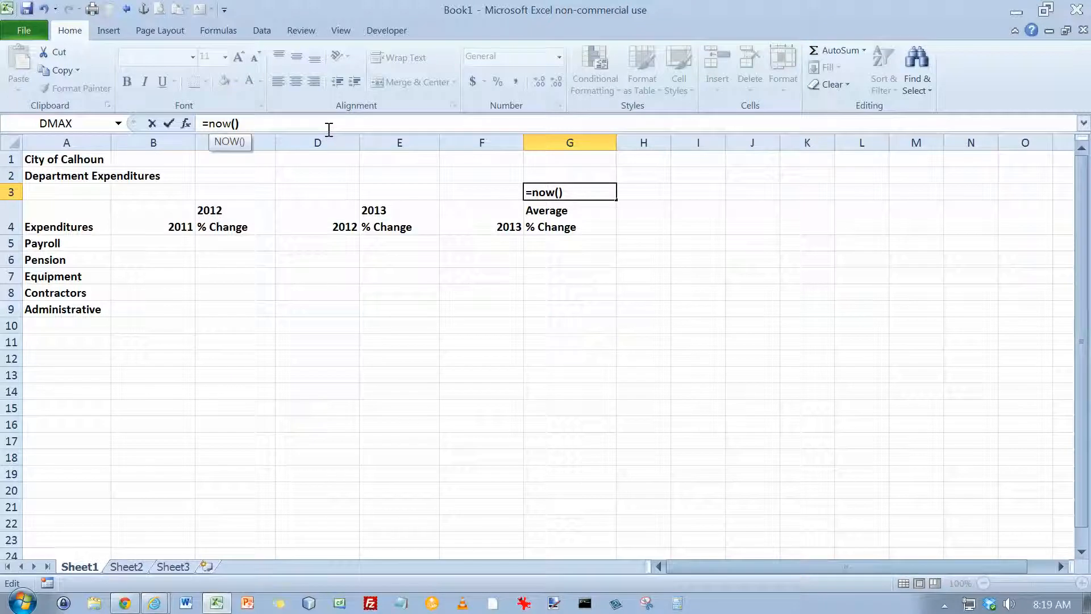
key(Return)
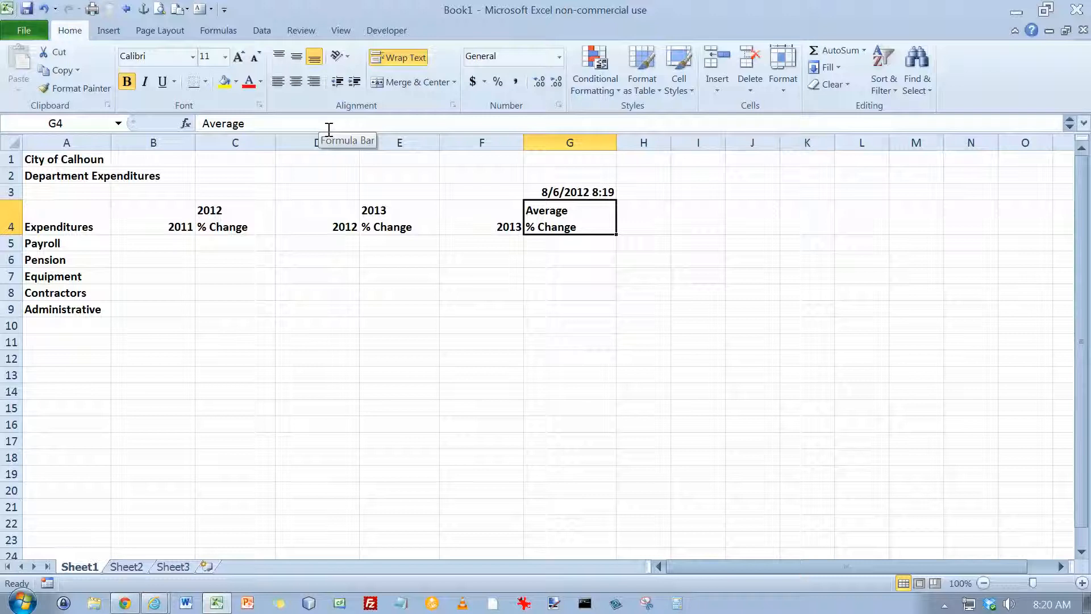
Format the date and time in cell G3 with the Date type 3/14/01 13:30
right_click(560, 195)
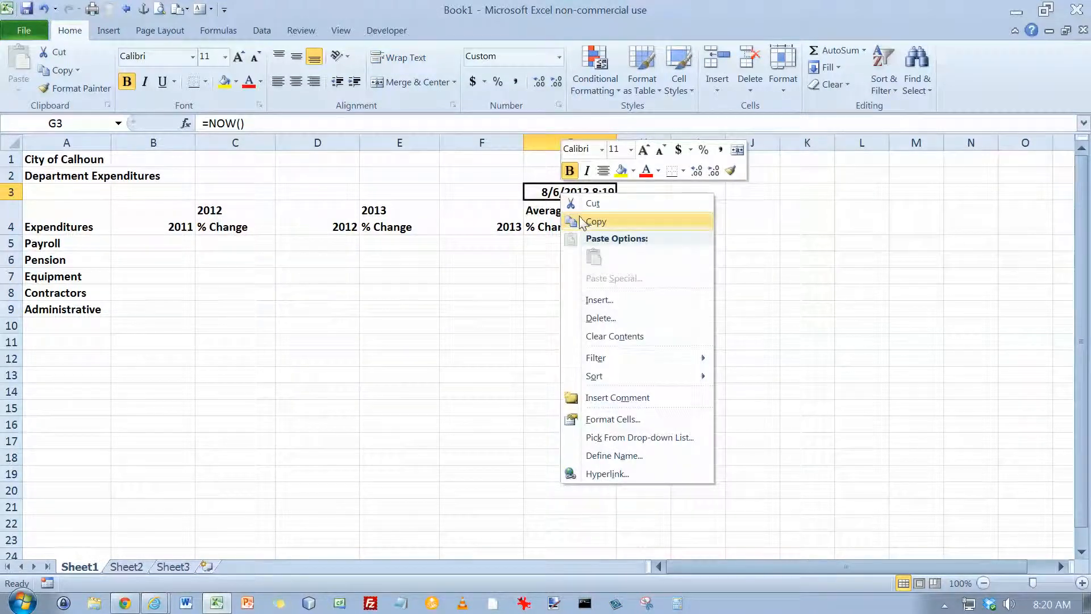
click(603, 420)
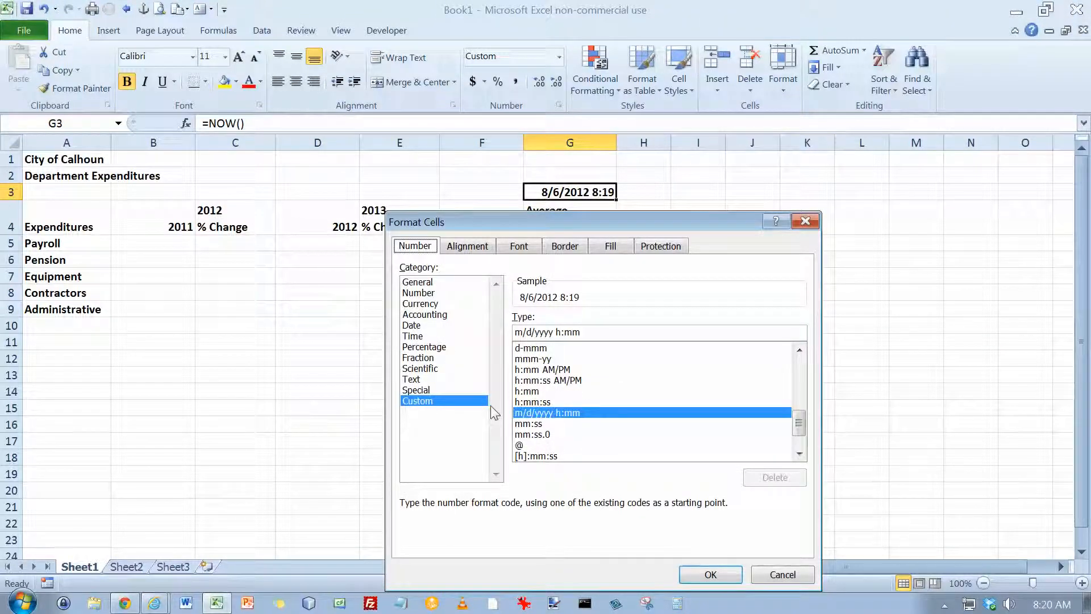
click(414, 326)
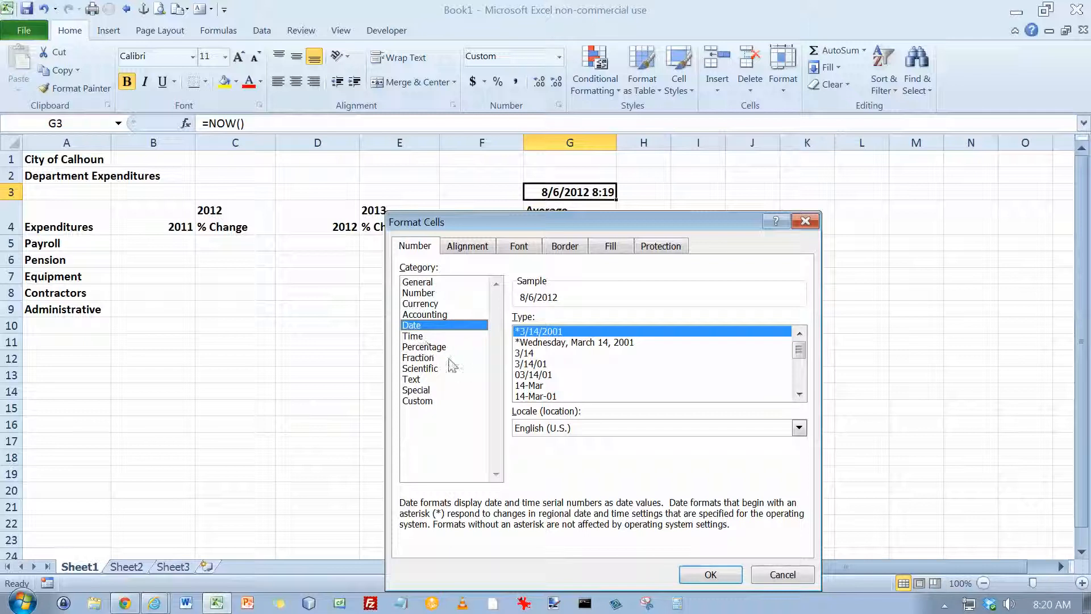
click(800, 393)
click(800, 393)
click(800, 393)
click(800, 393)
click(800, 393)
click(799, 393)
click(800, 393)
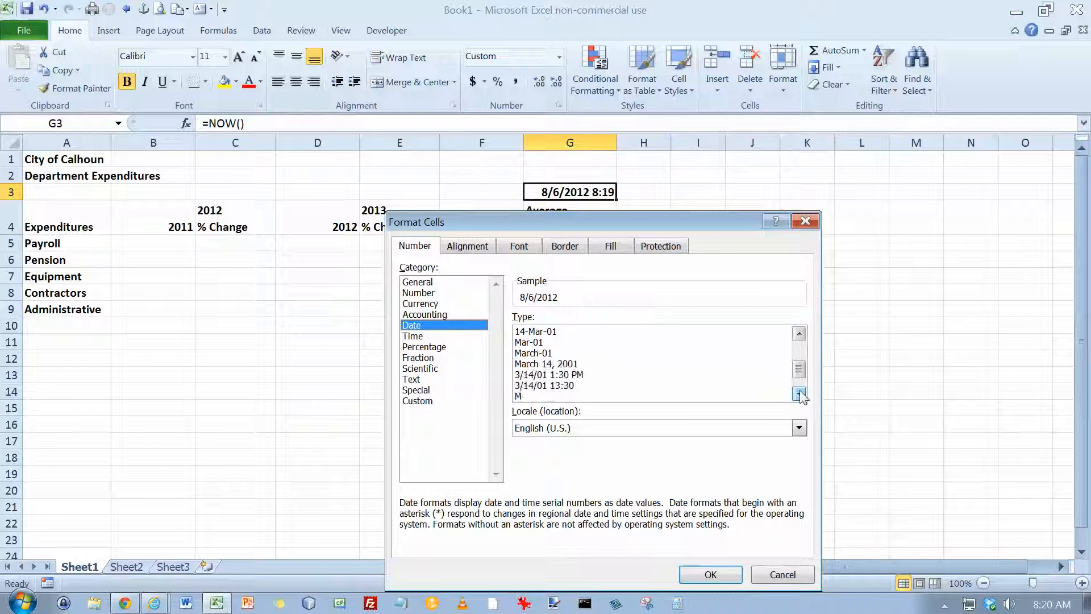
click(573, 385)
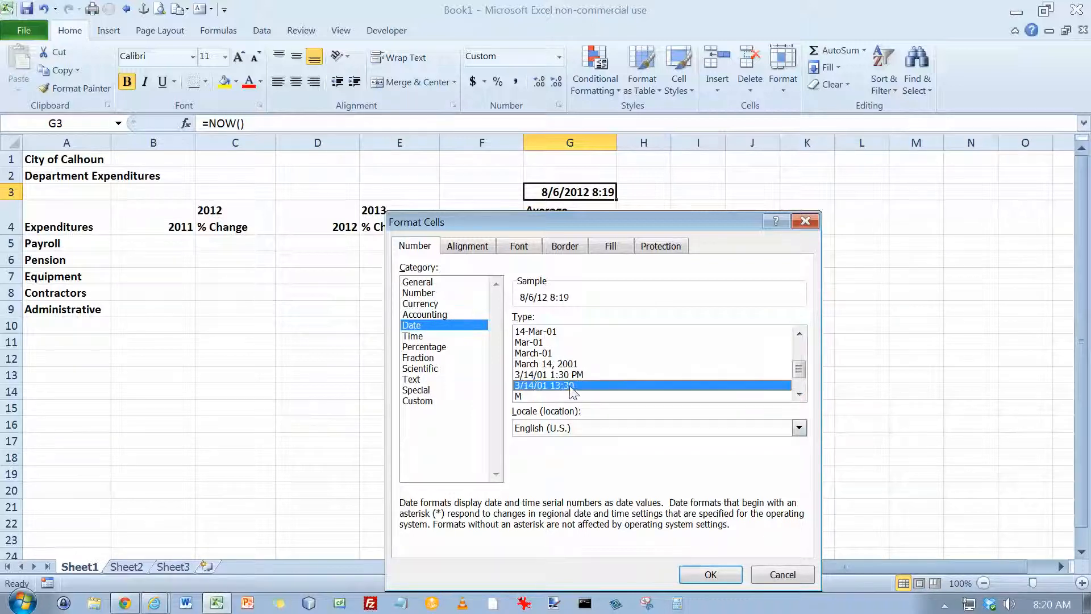
click(708, 575)
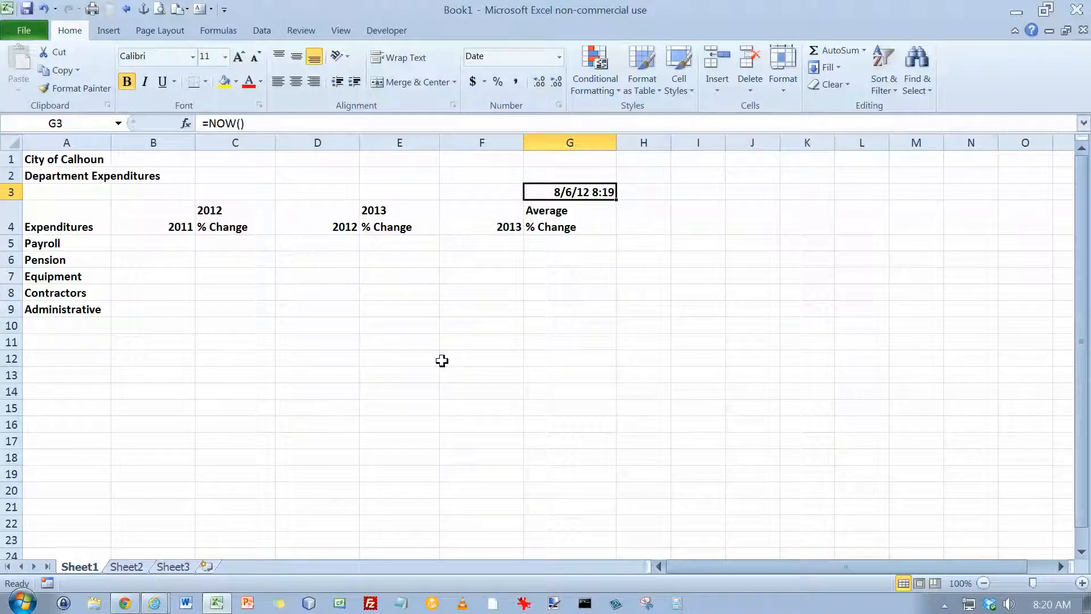
click(73, 356)
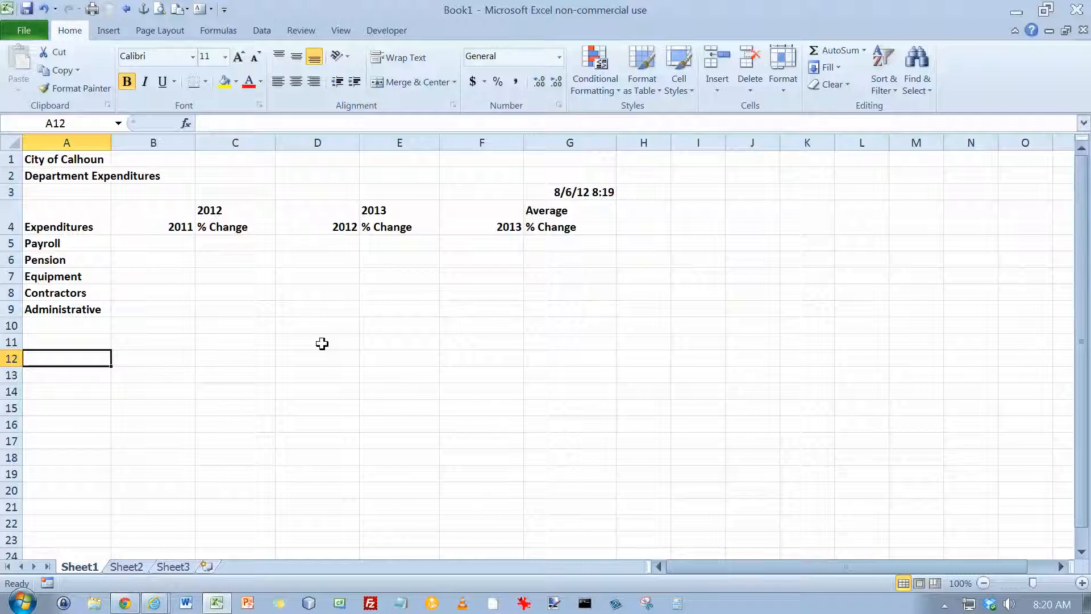
Enter 1 as the 2011 Payroll value in cell B5 and fill the series 1 to 5 down to B9
click(181, 248)
text(1)
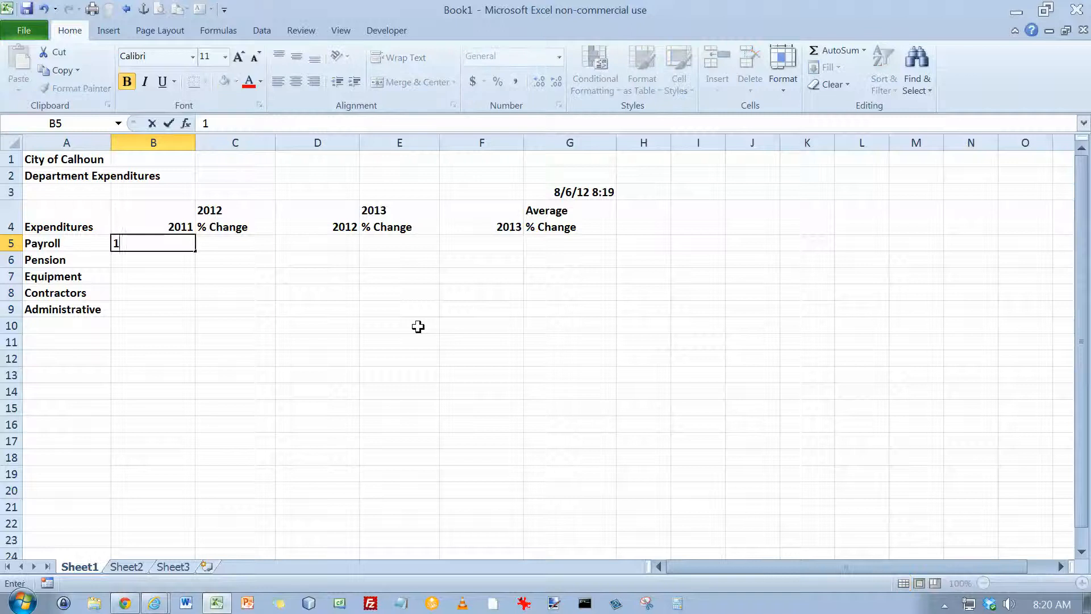
key(Return)
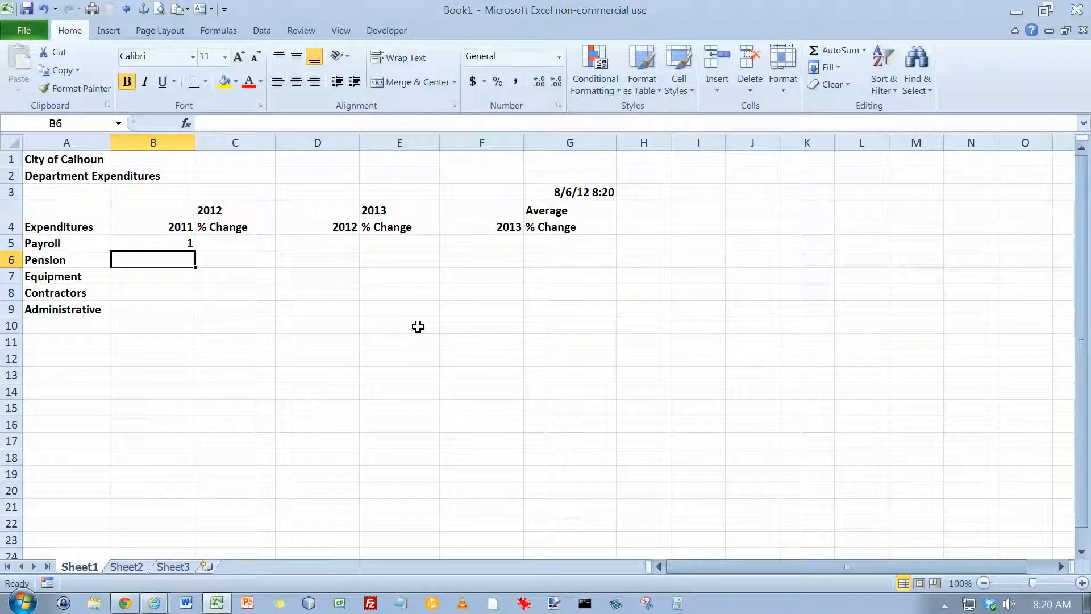
drag(156, 241, 226, 305)
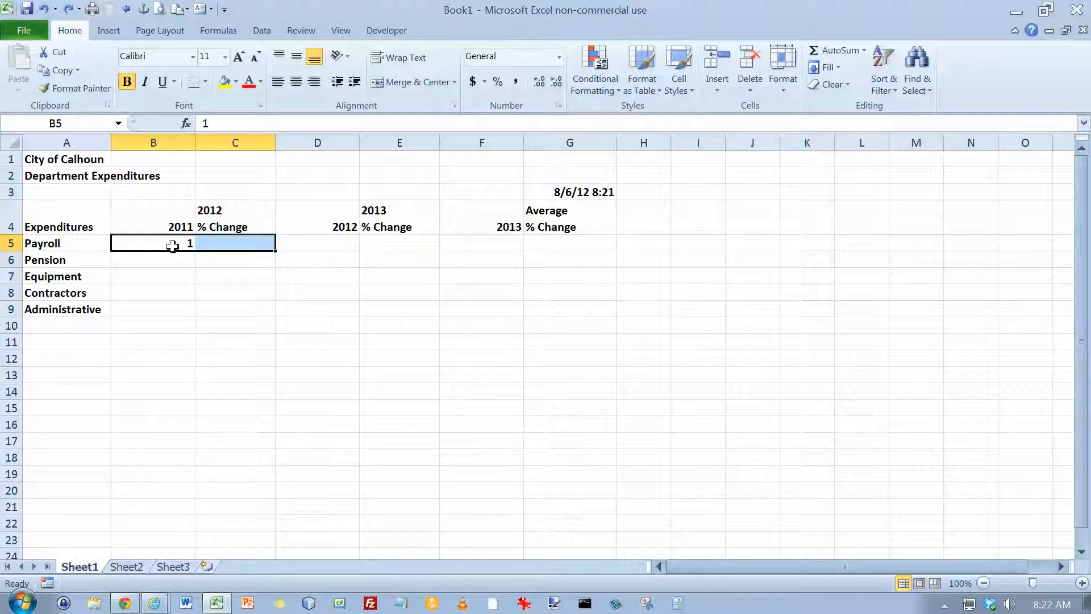
click(168, 242)
drag(170, 242, 276, 316)
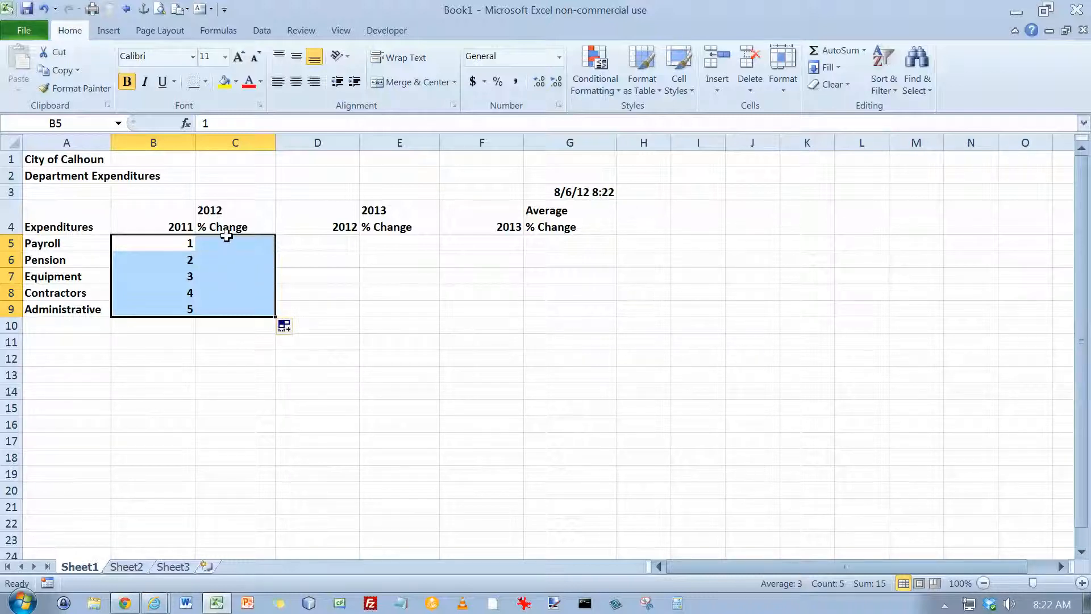
Enter 2 and 4 in cells C5 and C6 and extend the series down to 10 in C9
click(227, 239)
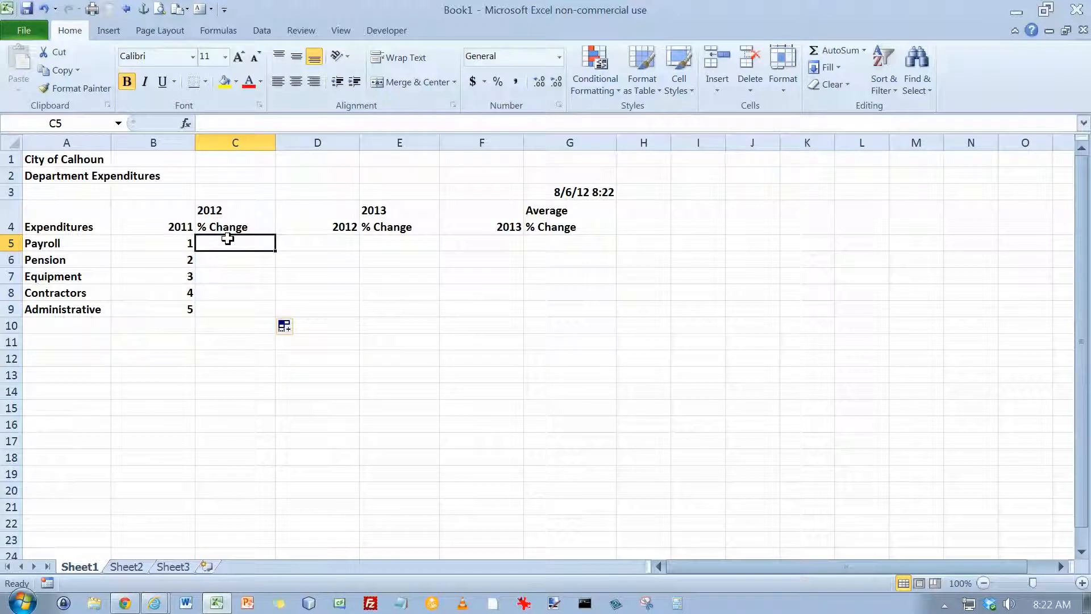
text(2)
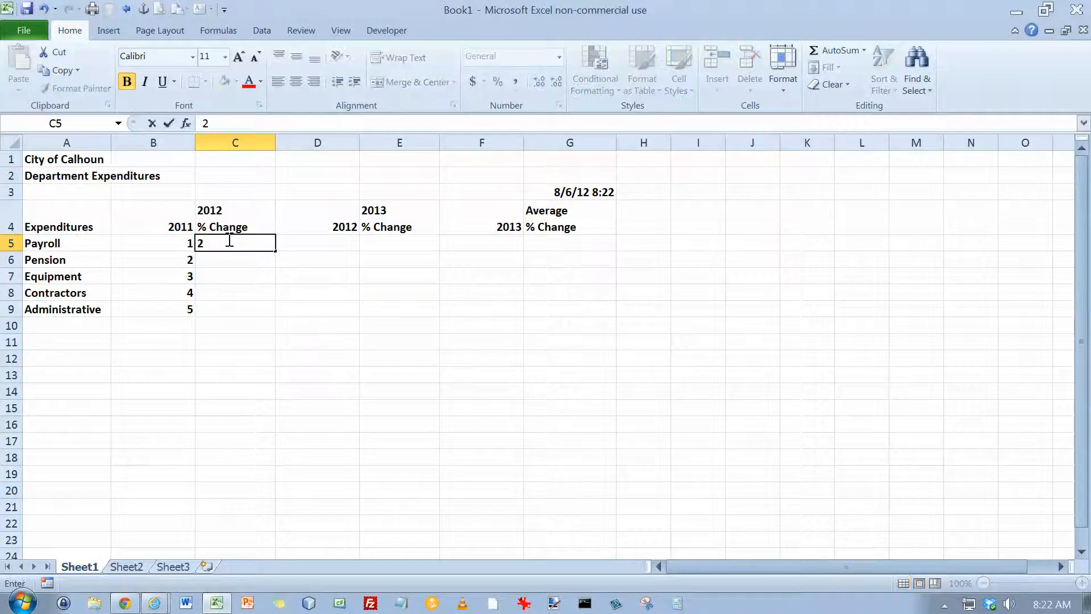
key(Return)
text(4)
key(Return)
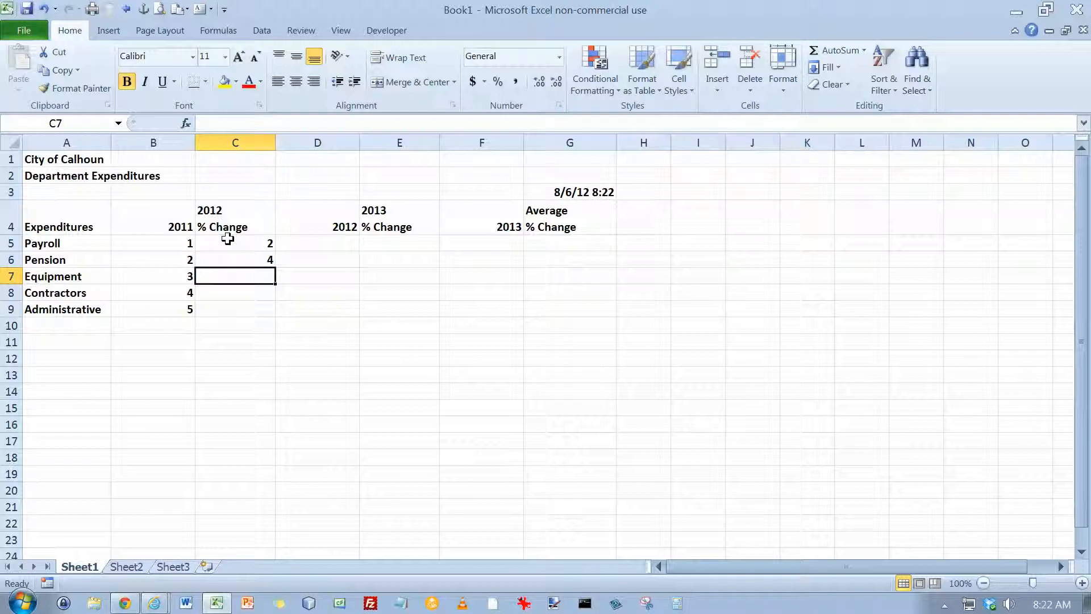
drag(228, 240, 279, 314)
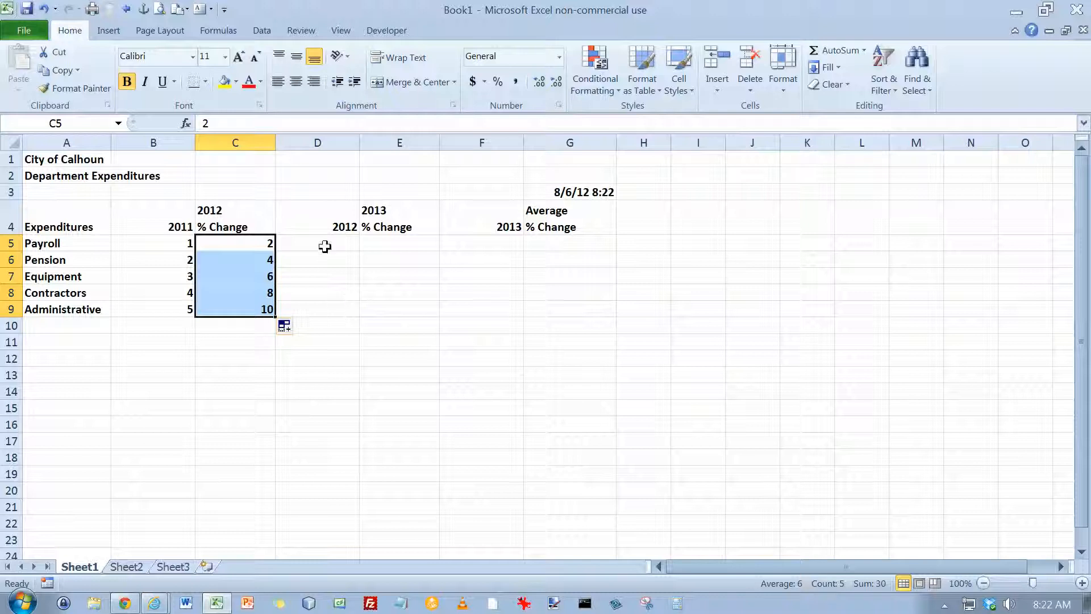
Enter the formula =ROUND(B5+B5*C5,4) in cell D5 to calculate the 2012 Payroll amount
click(323, 243)
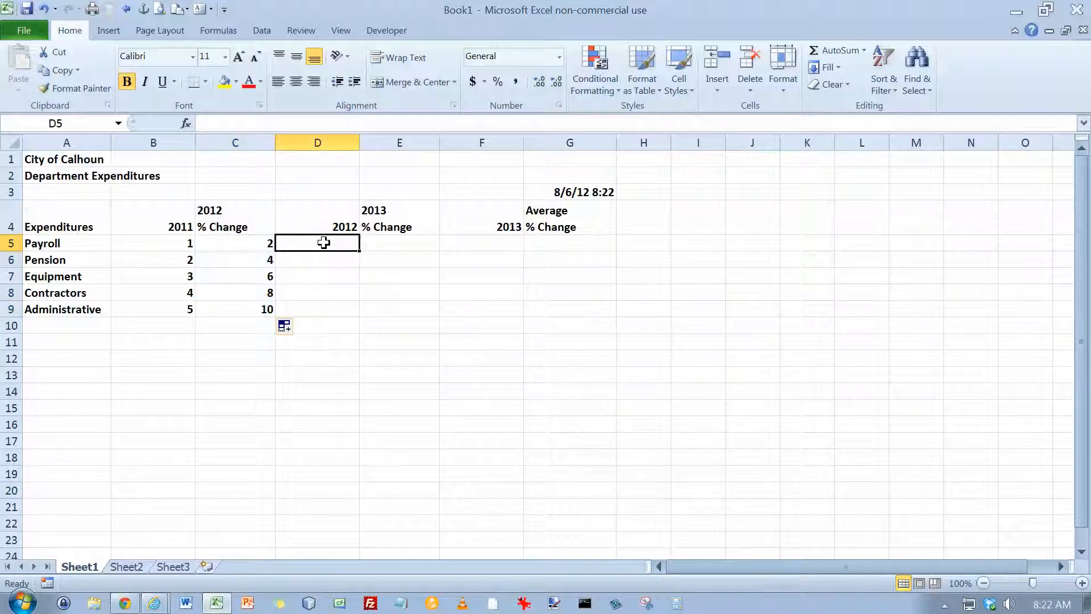
text(=round()
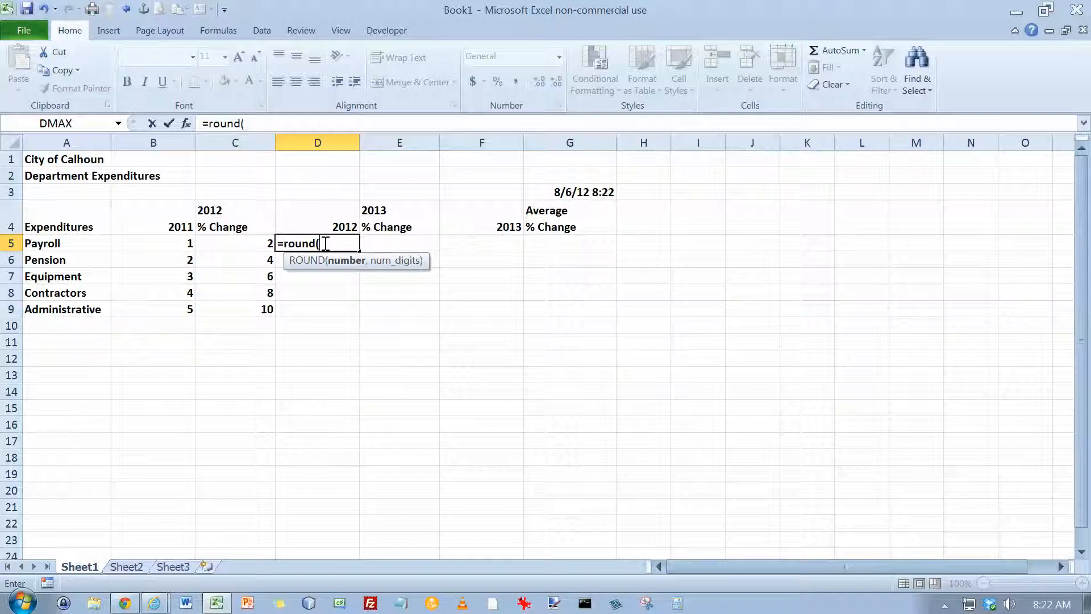
text(b5)
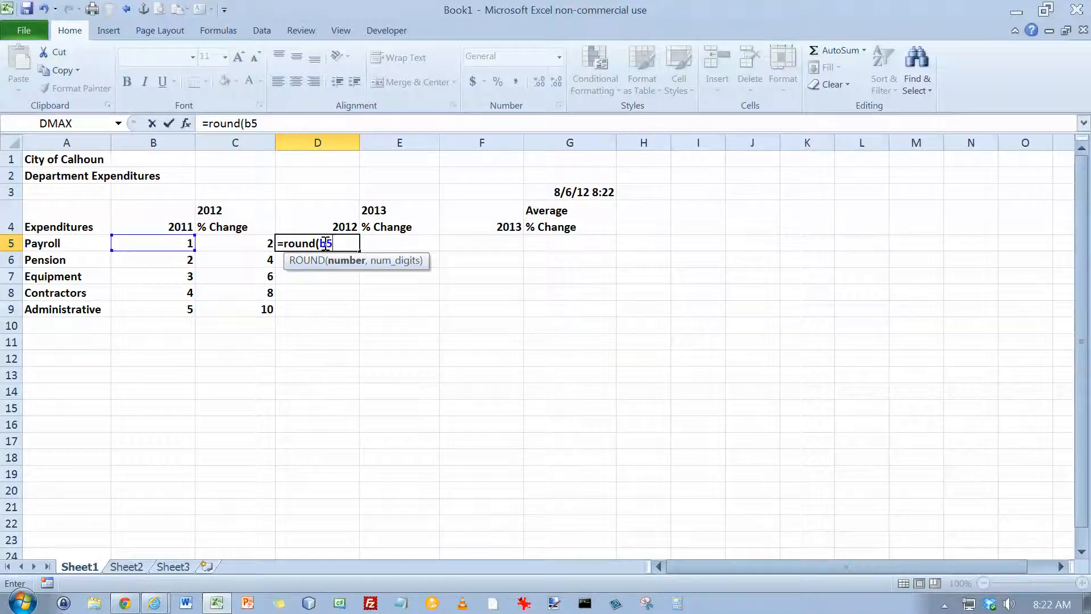
text(+b5*c5)
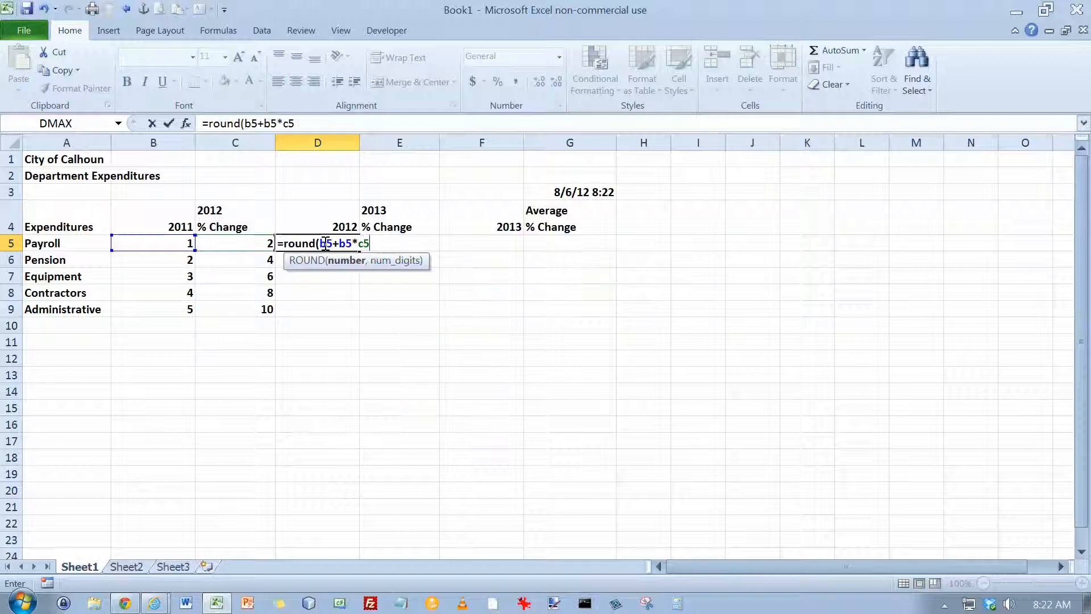
text(,)
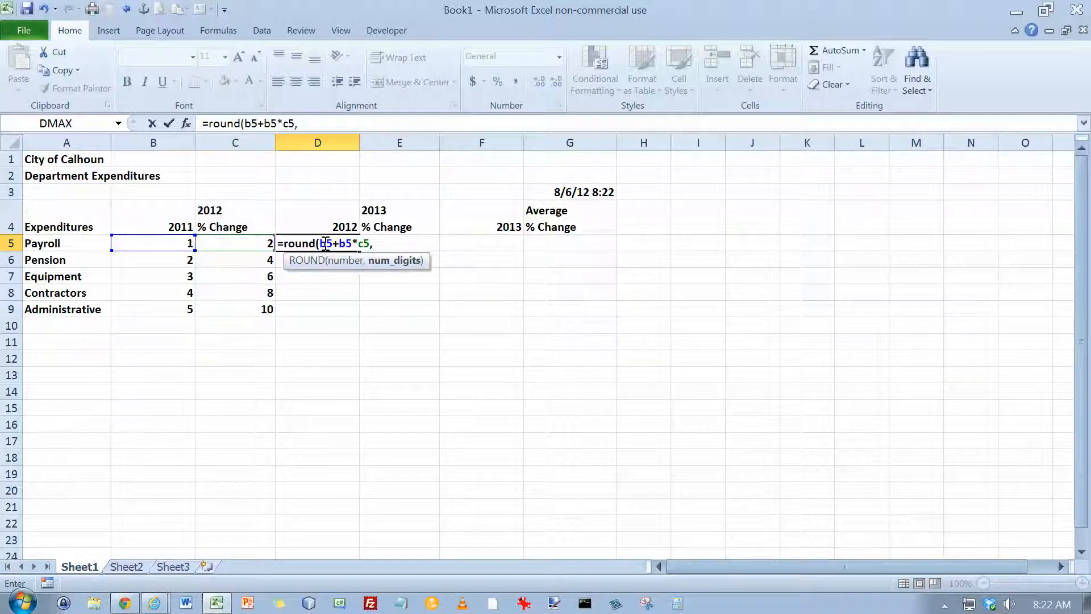
text(4)
key(Return)
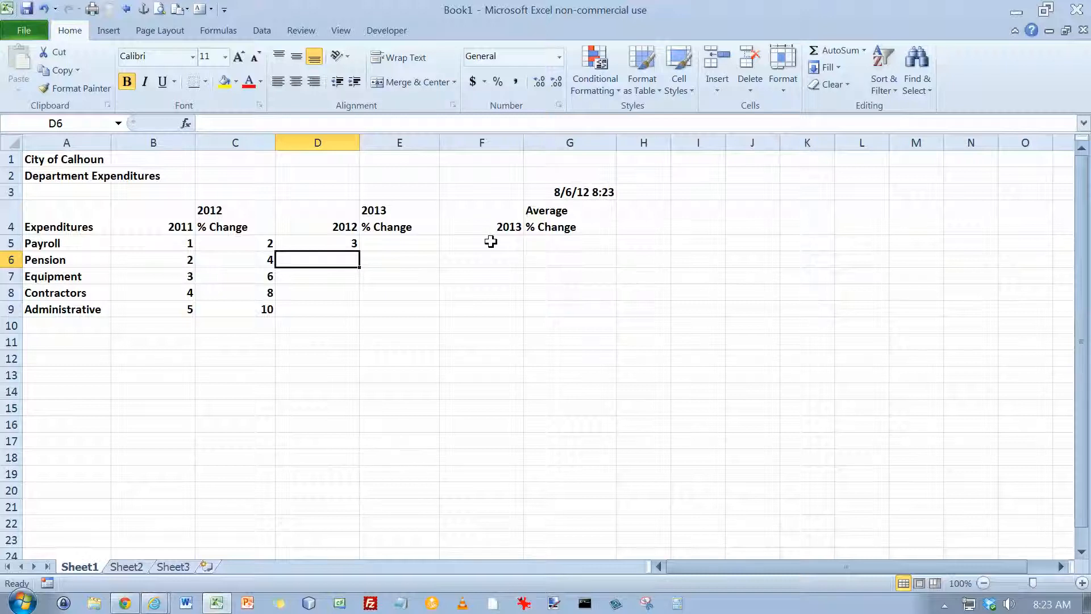
Enter 2 and 4 in cells E5 and E6 and extend the series down to 10 in E9
click(417, 242)
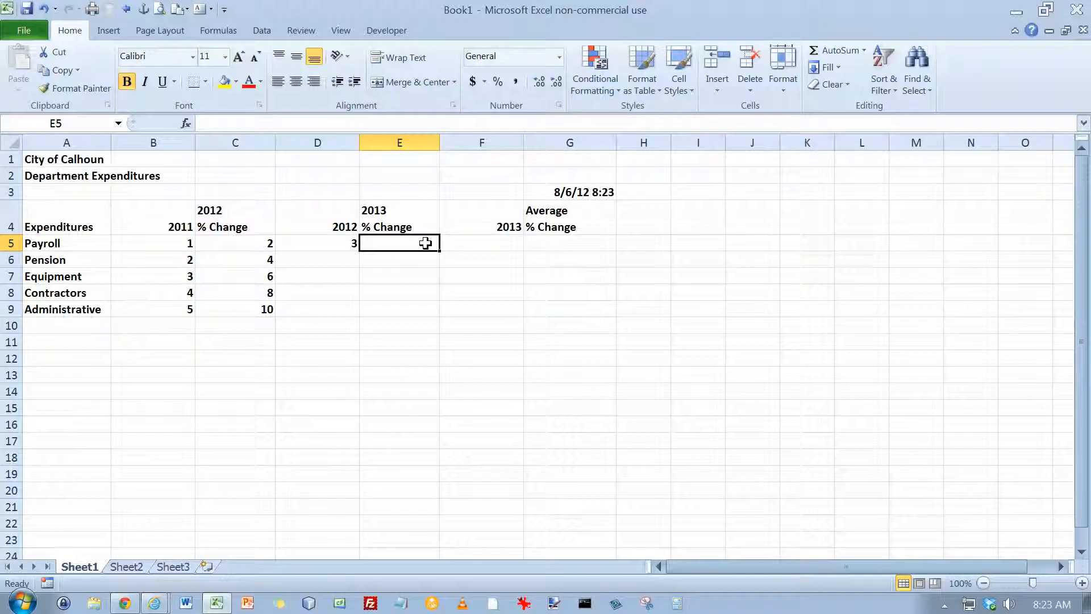
text(2)
key(Return)
text(4)
key(Return)
drag(425, 243, 440, 317)
click(483, 238)
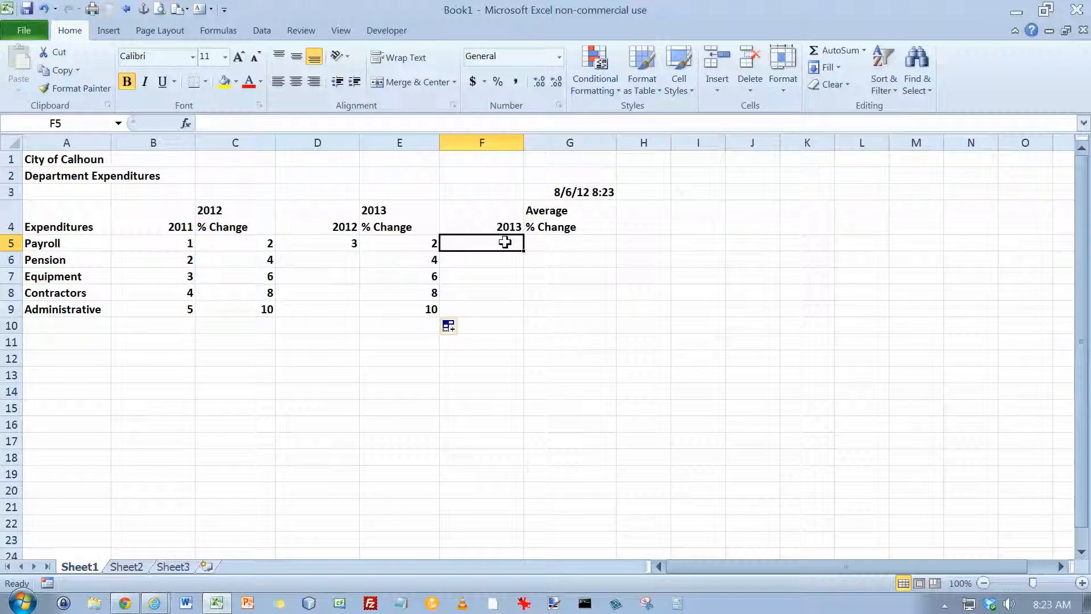
Enter the formula =ROUND(D5+D5*E5,4) in cell F5 to calculate the 2013 Payroll amount
text(=)
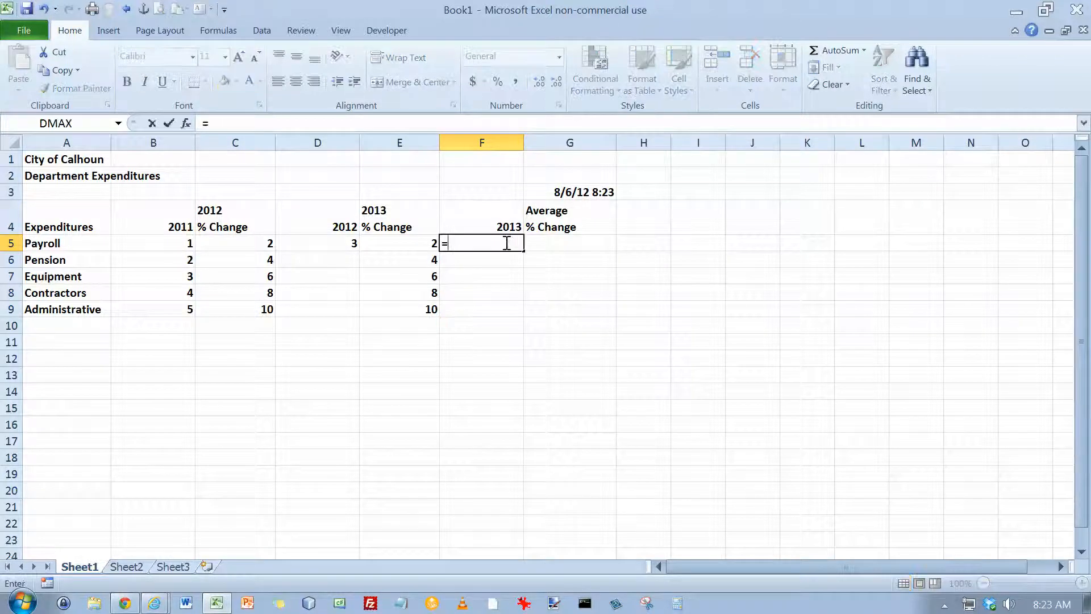
text(round(d5+d5*)
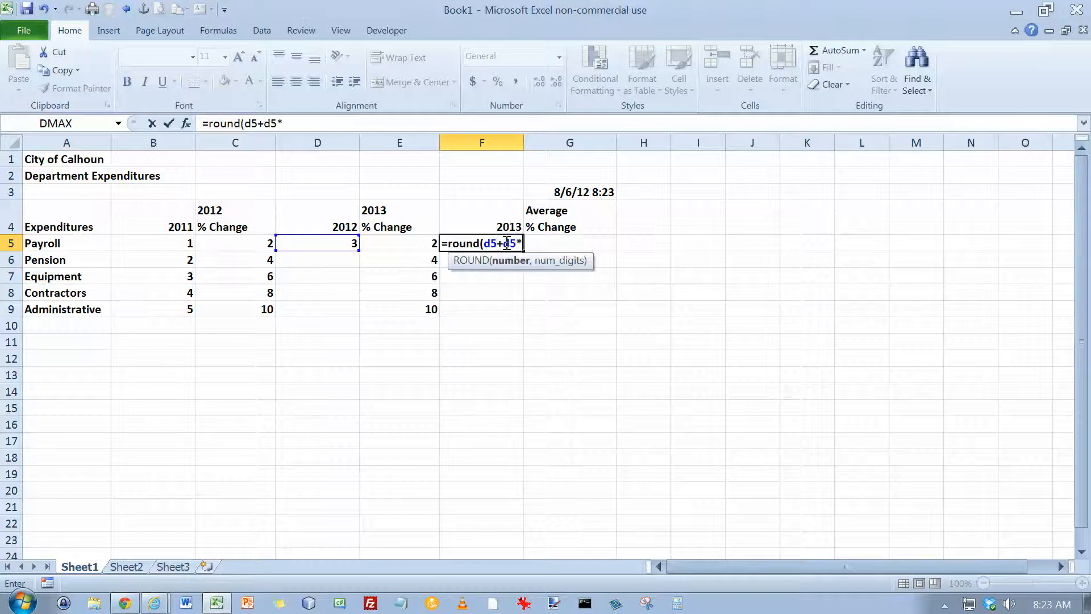
text(e5,)
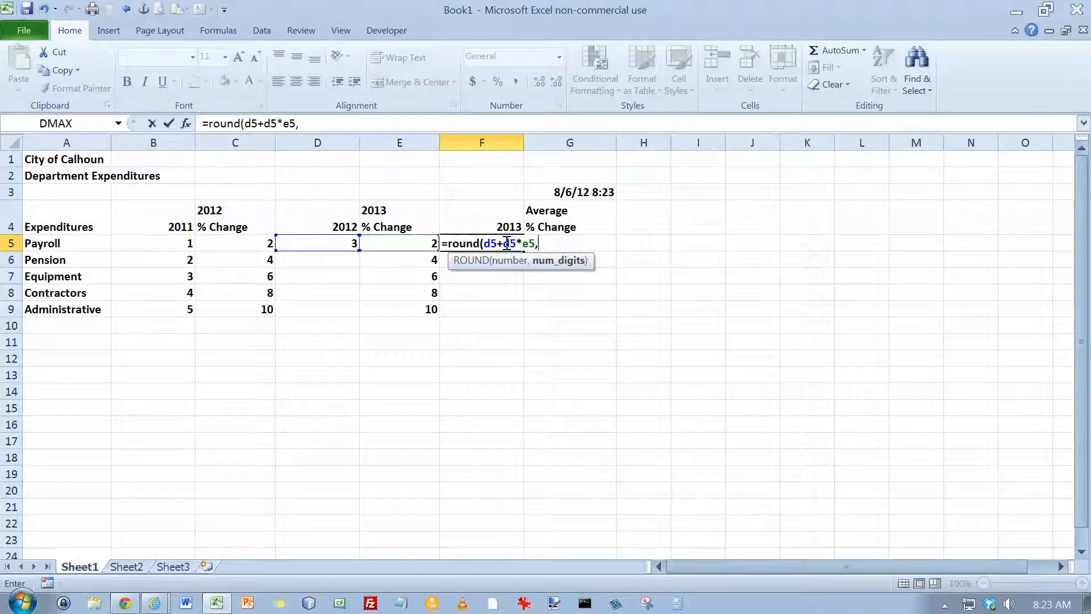
text(4))
key(Return)
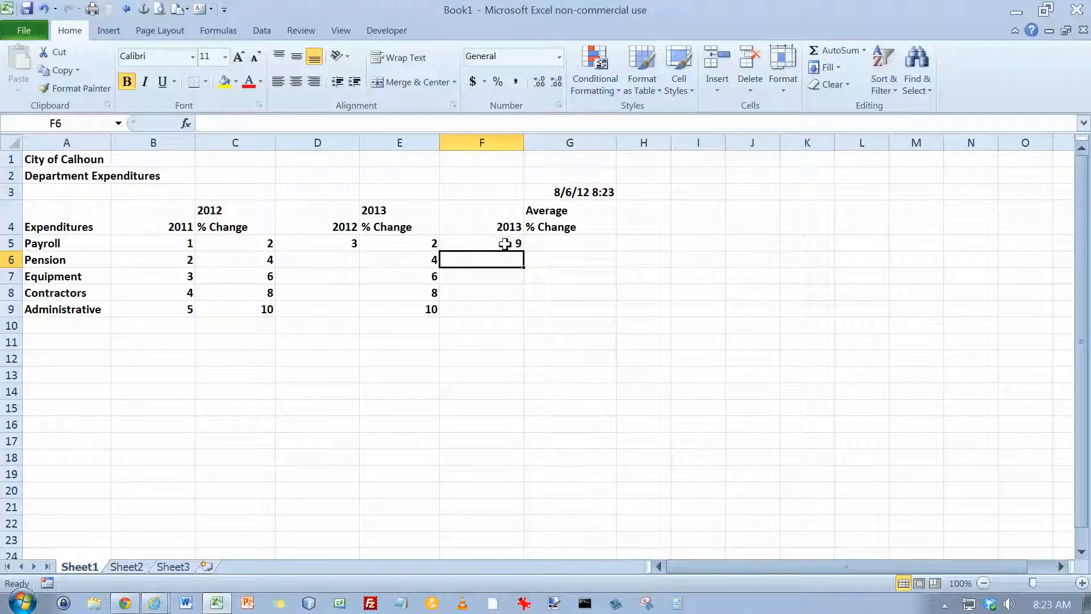
Enter the formula =ROUND((C5+E5)/2,4) in cell G5 to calculate the average Payroll % change
click(592, 244)
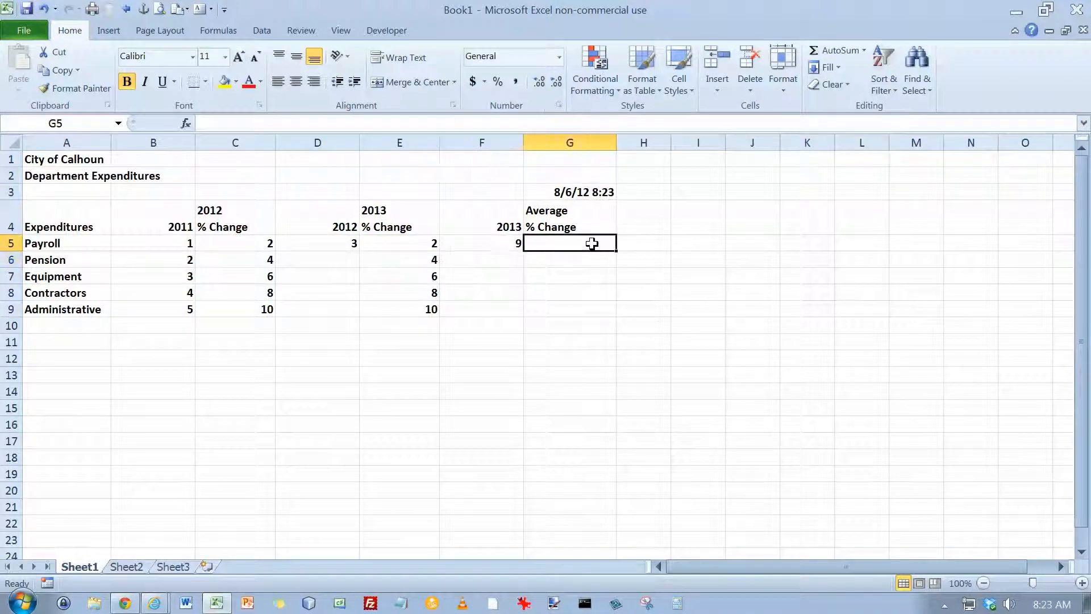
text(=round)
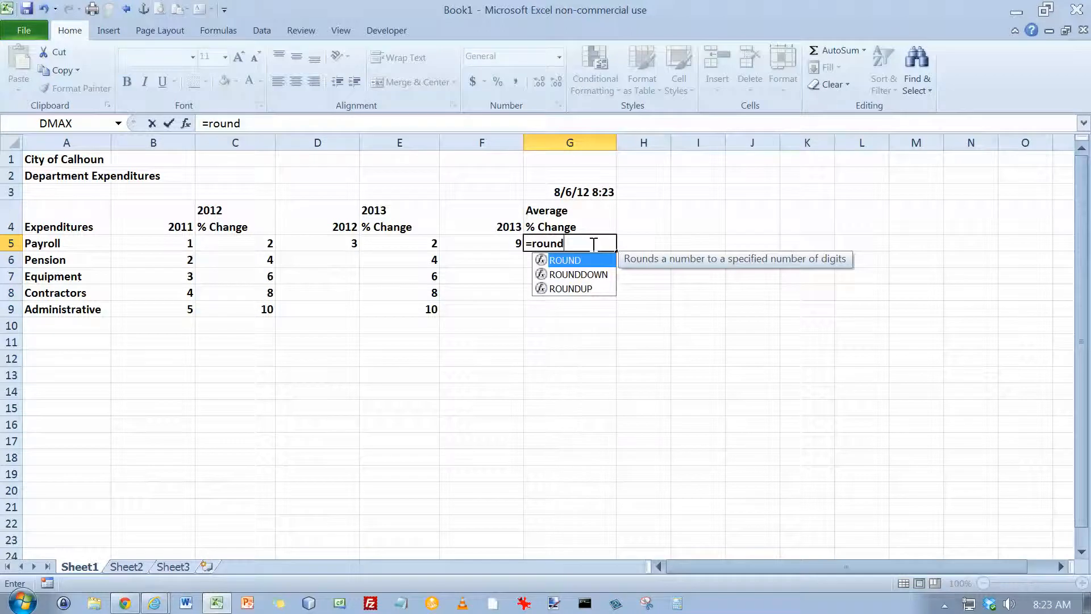
text(((c5+)
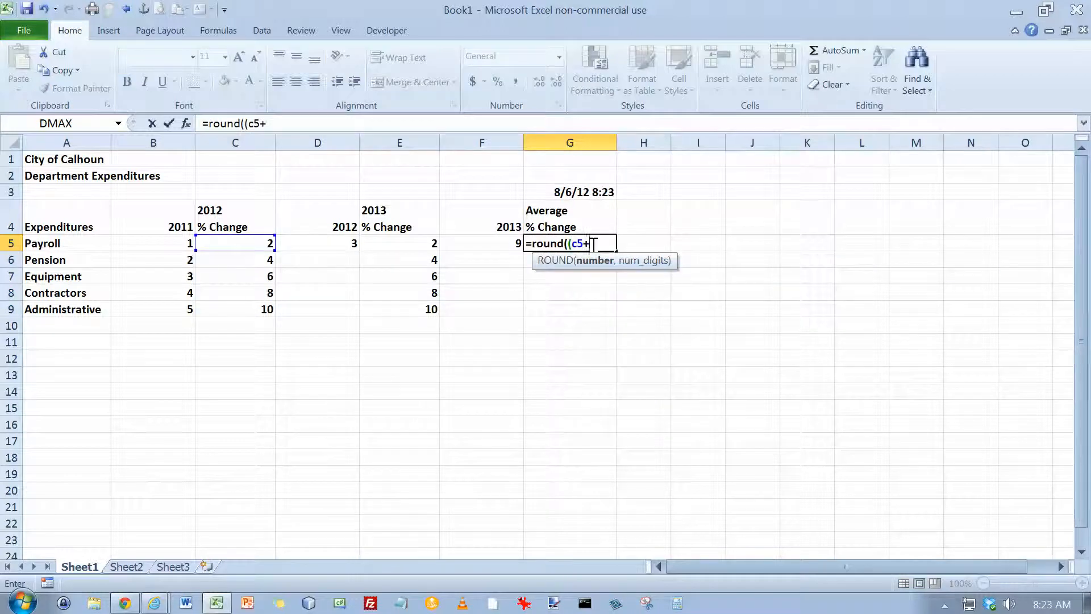
text(e5)/2,4)
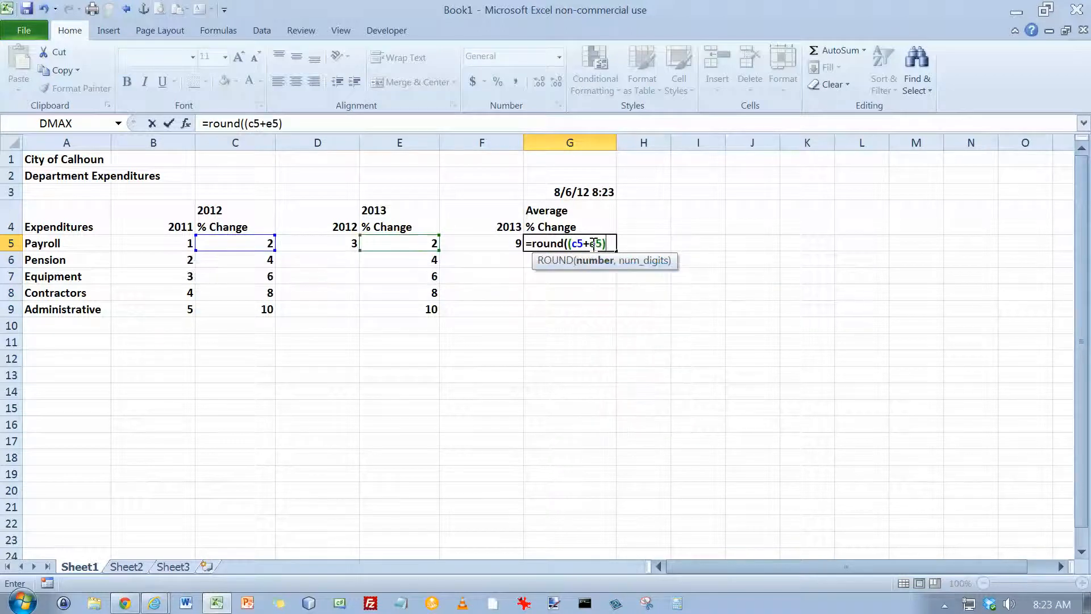
text())
key(Return)
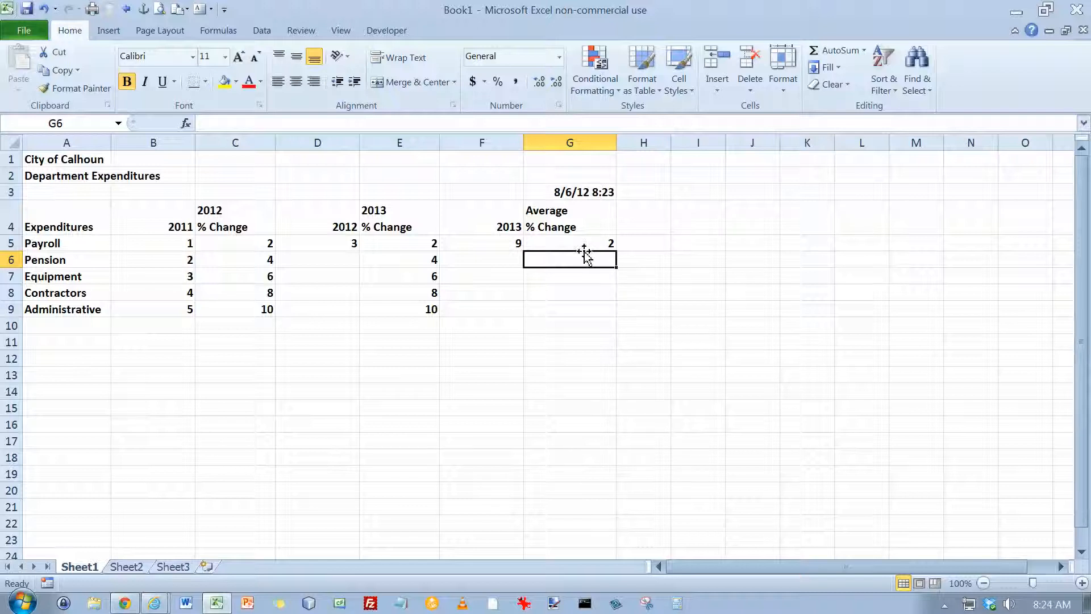
Fill the formula in D5 down to D9 and the formulas in F5:G5 down to row 9
click(350, 245)
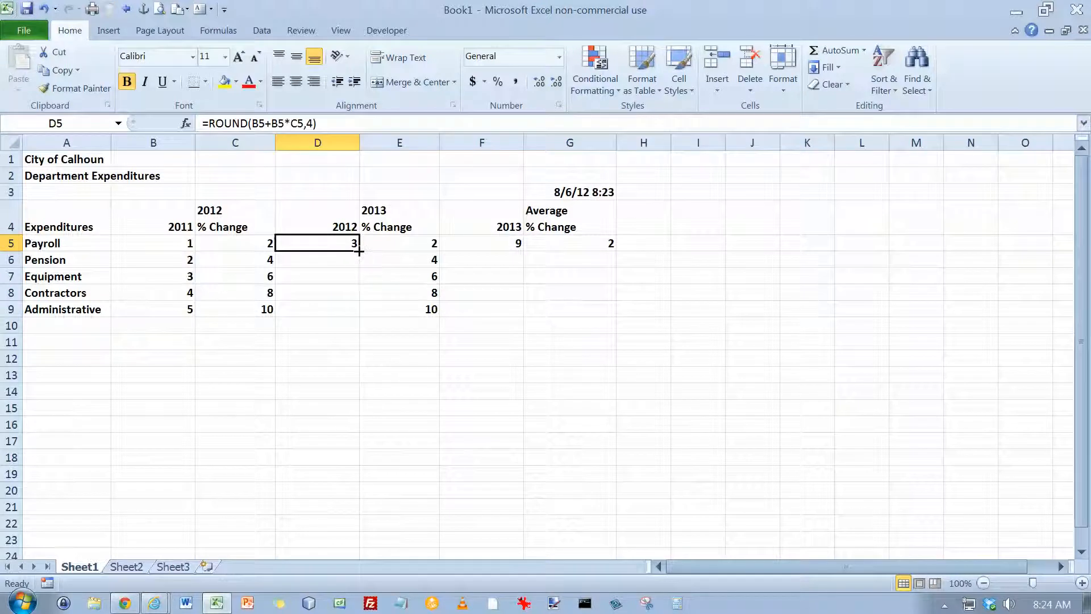
drag(359, 250, 356, 312)
click(514, 243)
drag(514, 243, 614, 312)
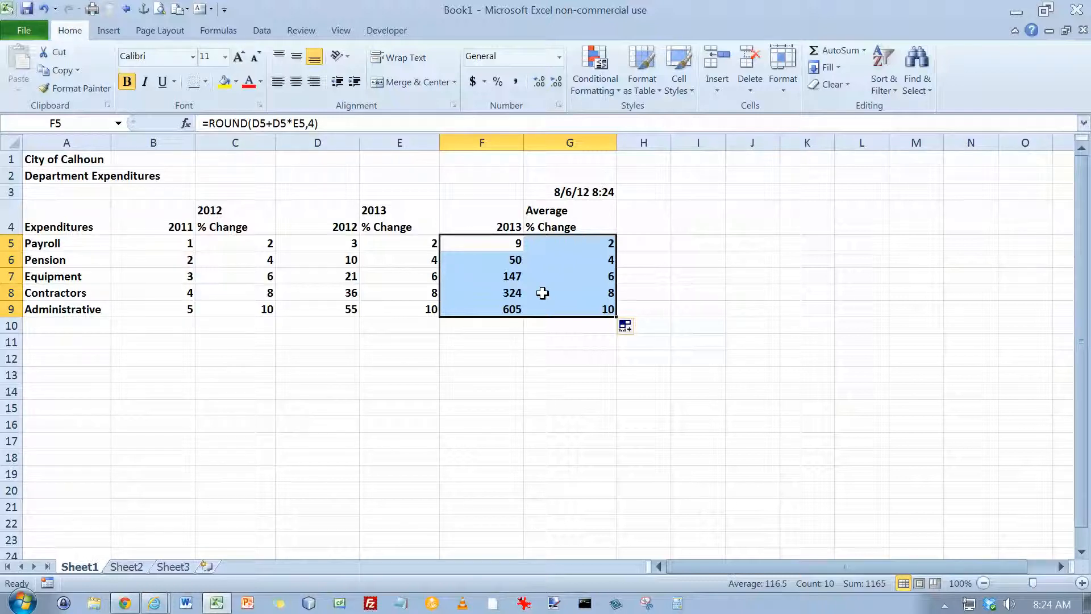
Total the 2011 expenditures in cell B10 with AutoSum, adjusting the range to B5:B9 to exclude the year heading
click(186, 325)
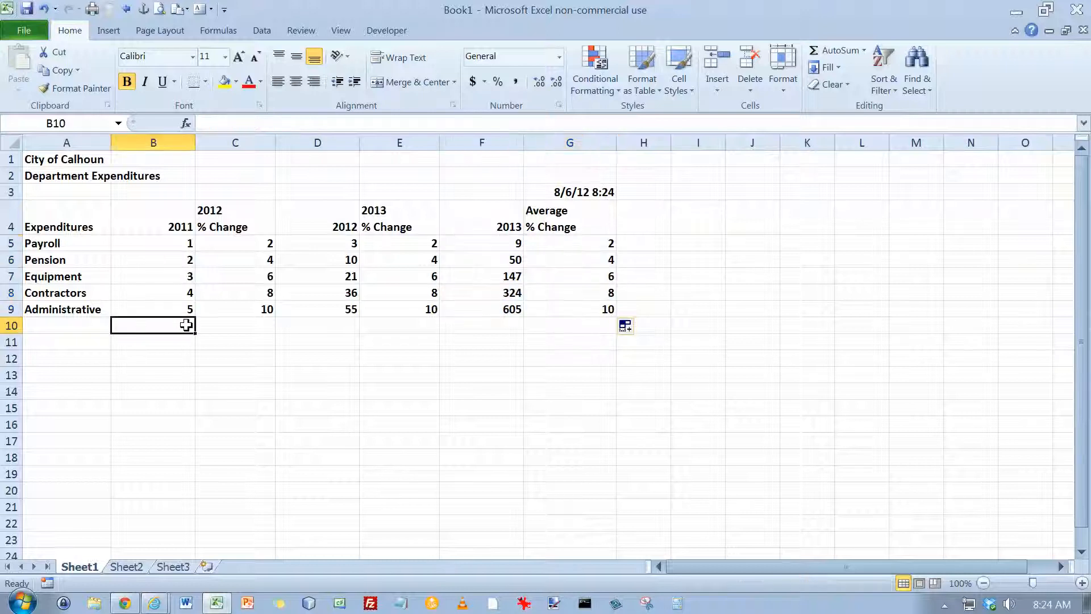
click(862, 51)
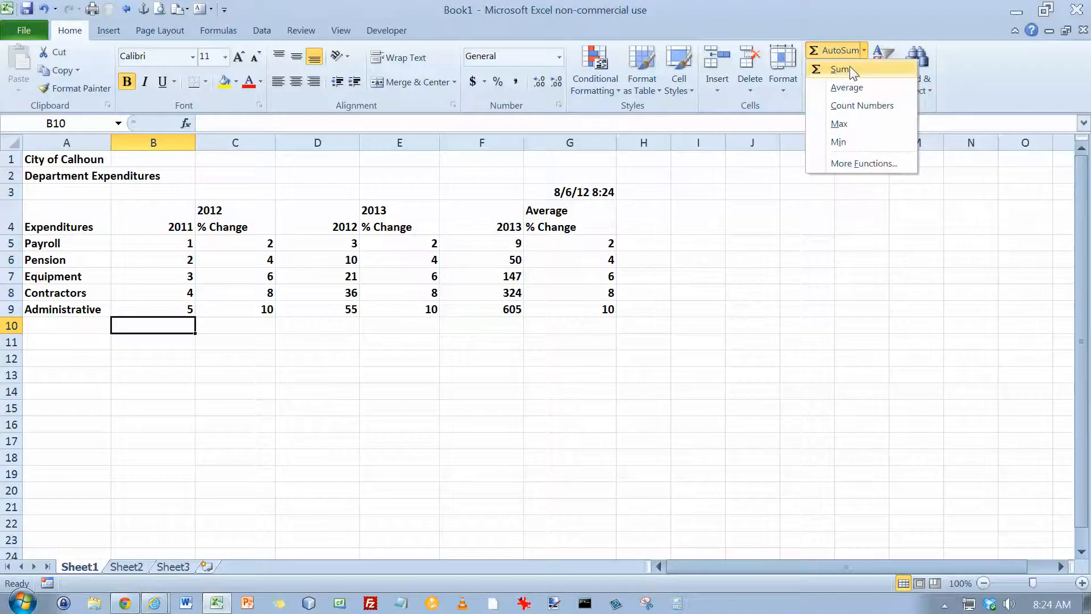
click(854, 69)
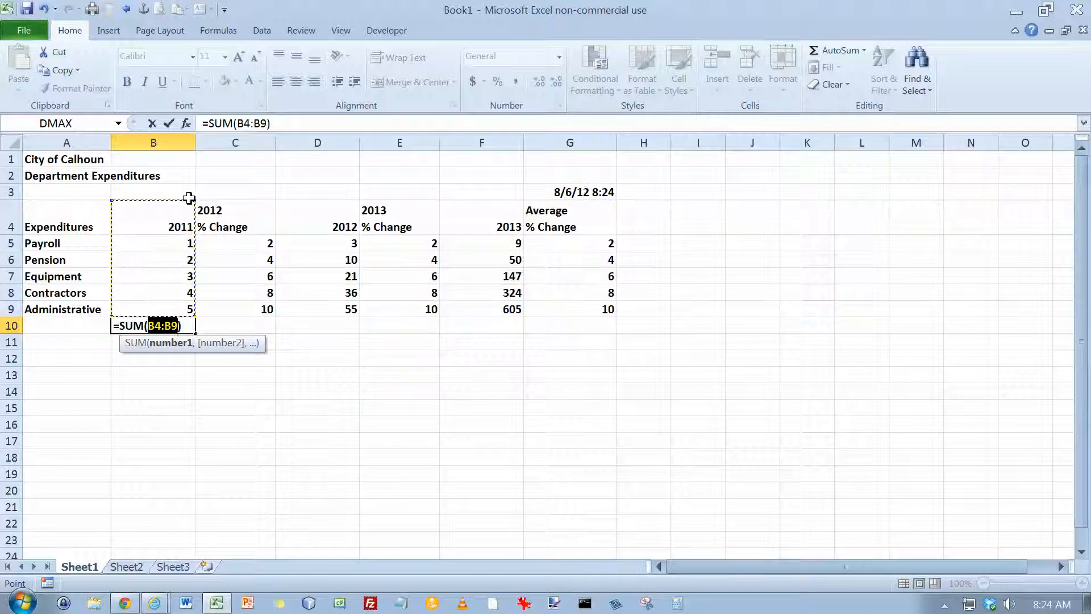
drag(194, 200, 193, 221)
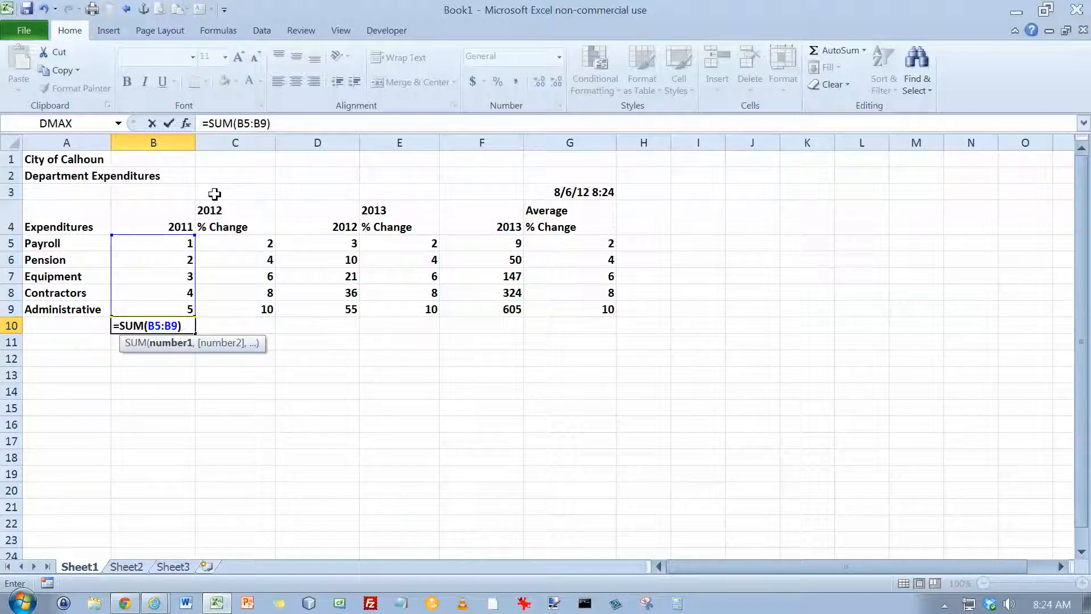
key(Return)
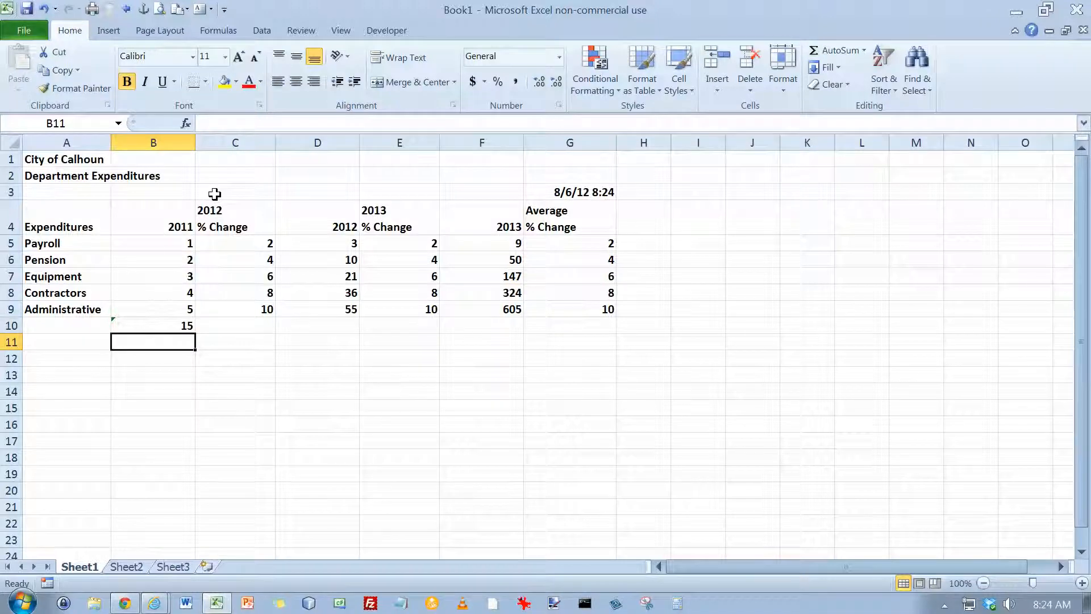
Review the error-checking options for the total in cell B10 and ignore the omitted adjacent cells error
key(Up)
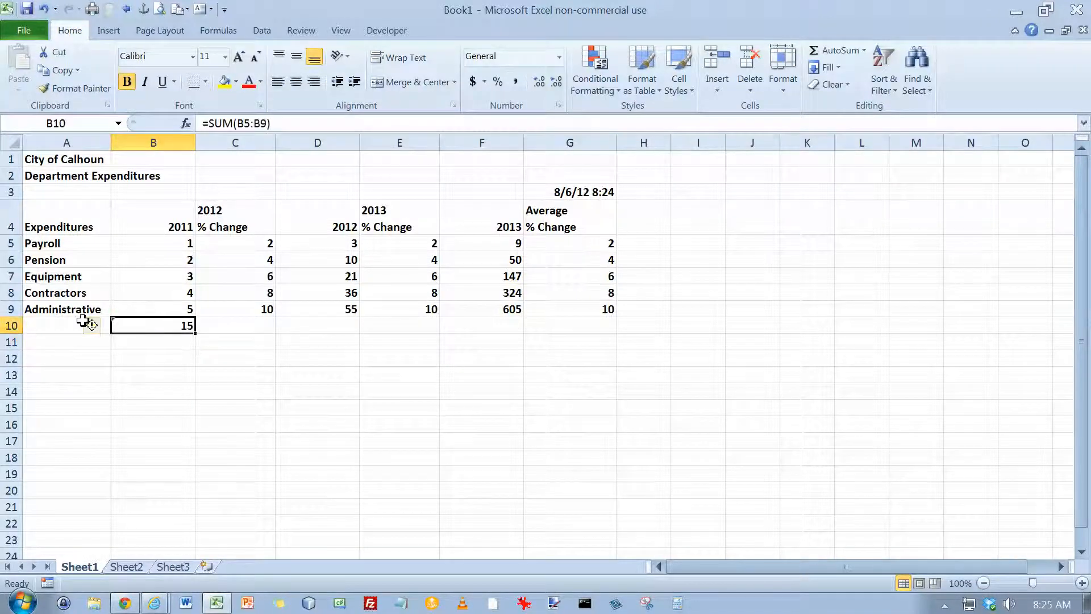
mouse_move(94, 328)
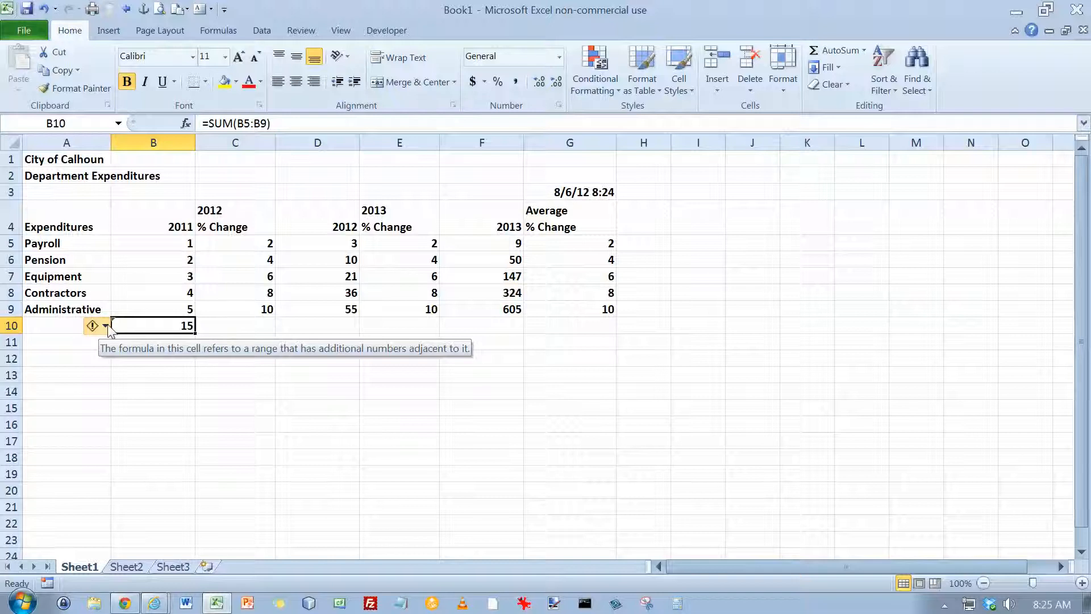
click(106, 326)
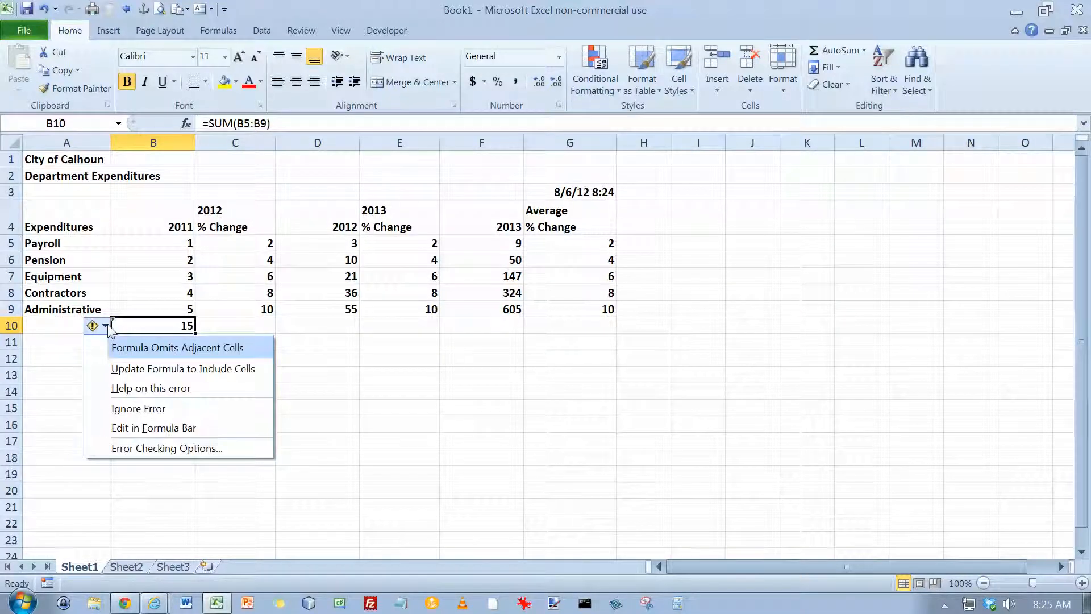
click(106, 326)
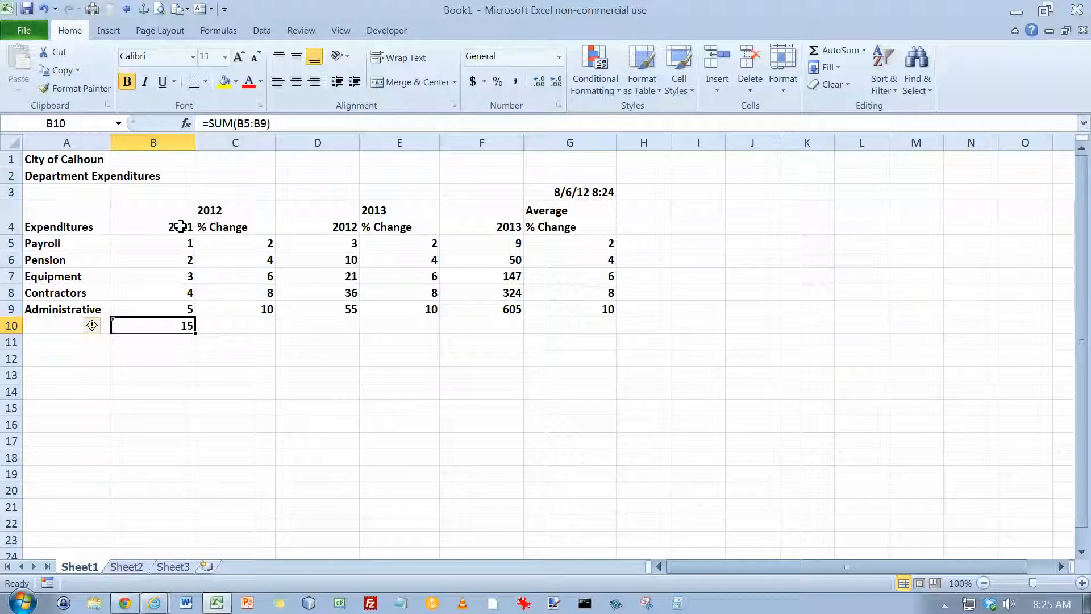
click(106, 326)
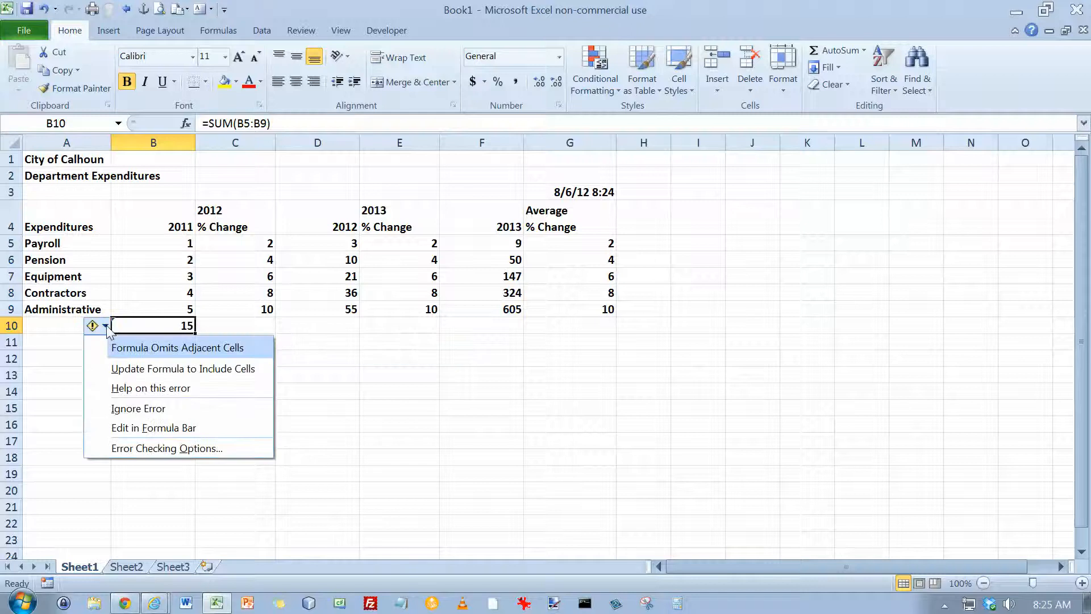
click(136, 408)
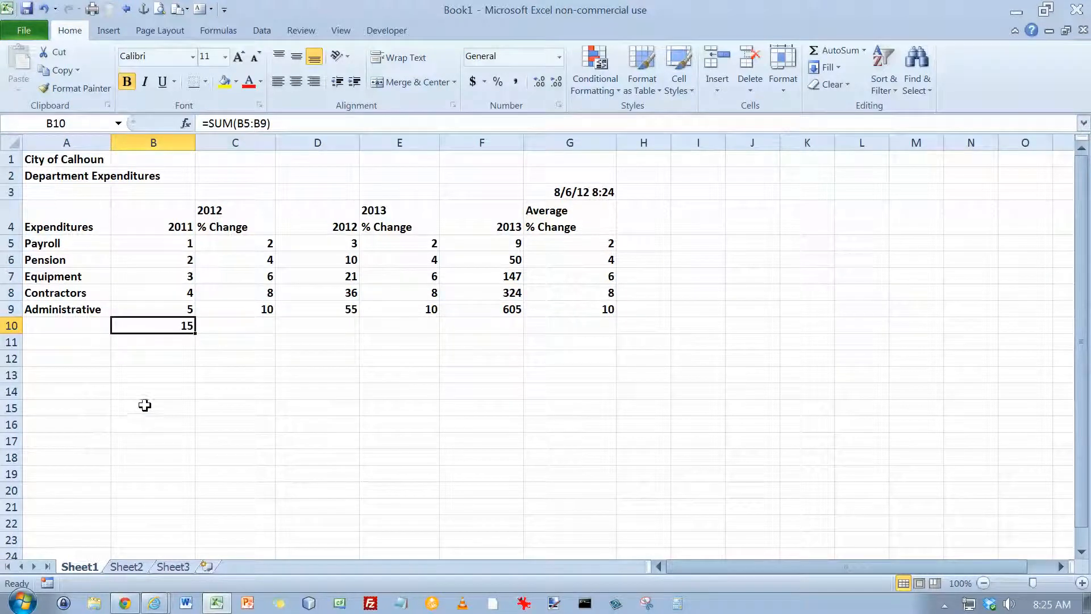
Total the 2012 expenditures in cell D10 with AutoSum, adjusting the range to D5:D9
click(329, 324)
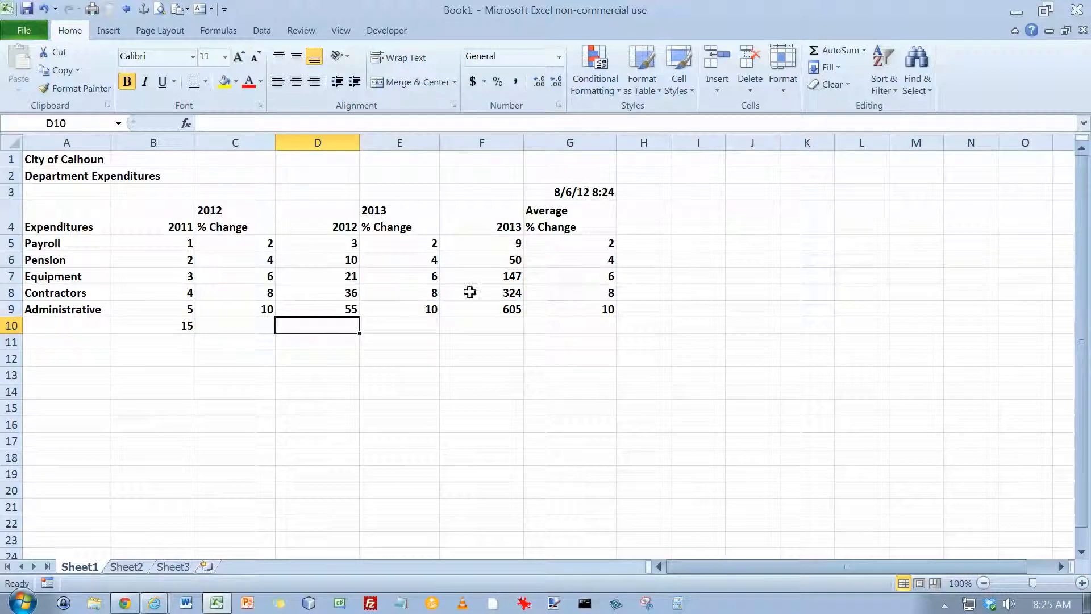
click(818, 51)
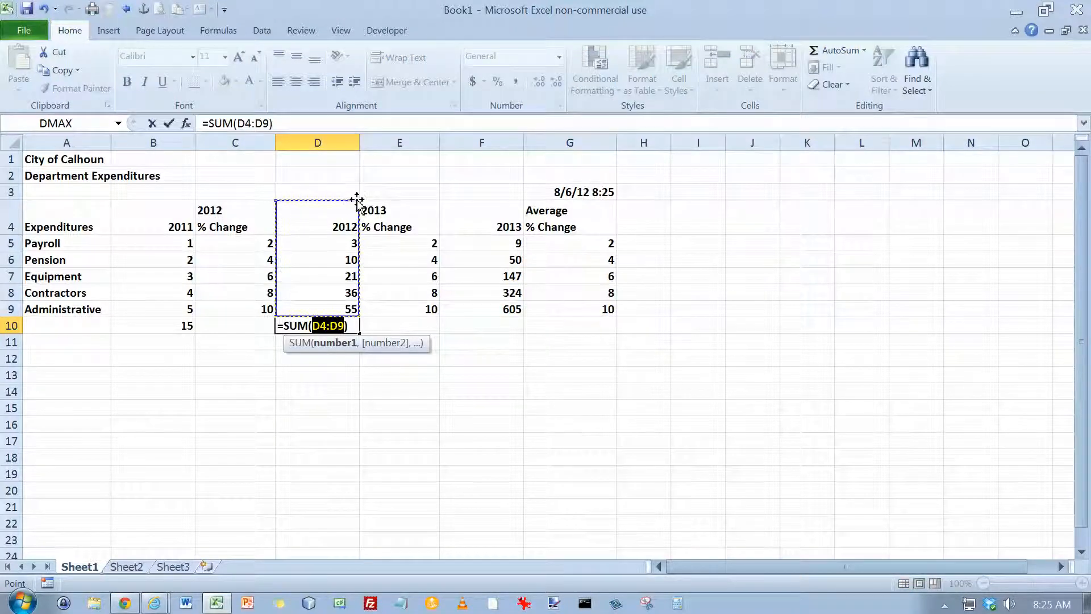
drag(358, 201, 358, 227)
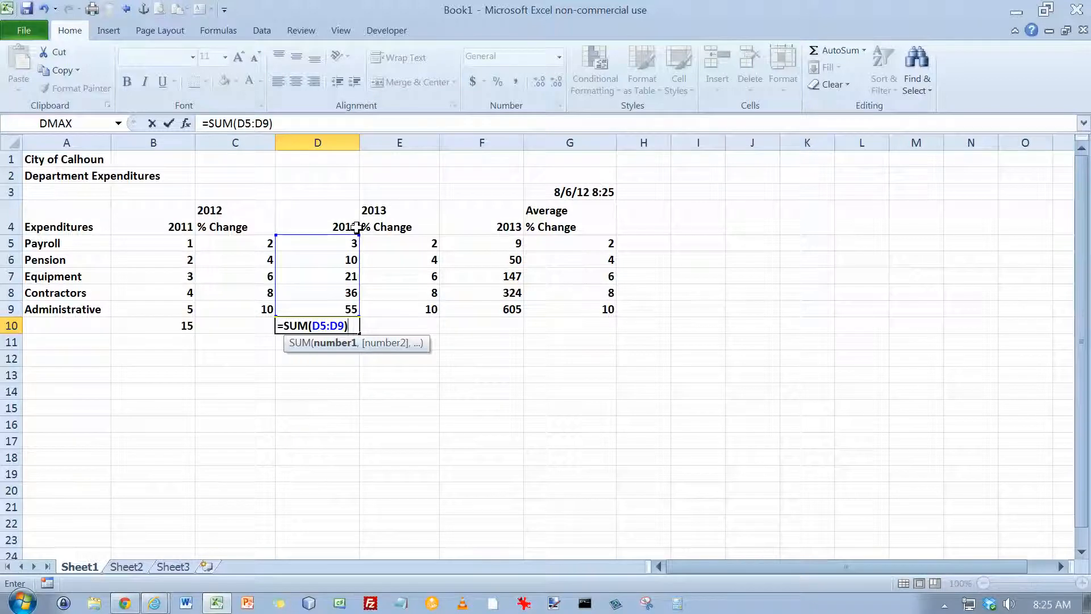
key(Return)
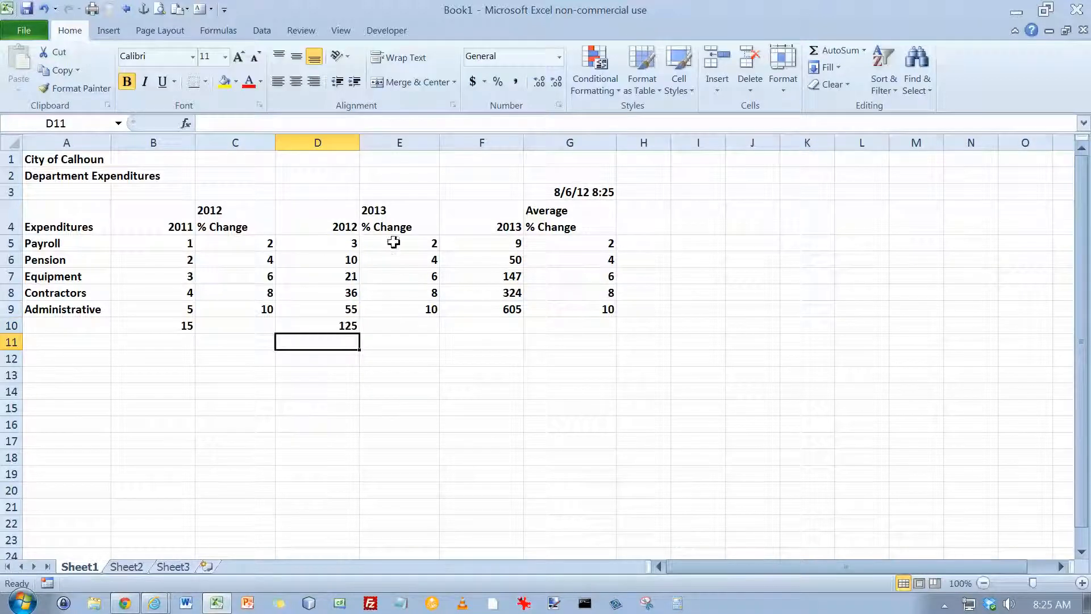
Total the 2013 expenditures in cell F10 with AutoSum, adjusting the range to F5:F9
click(517, 326)
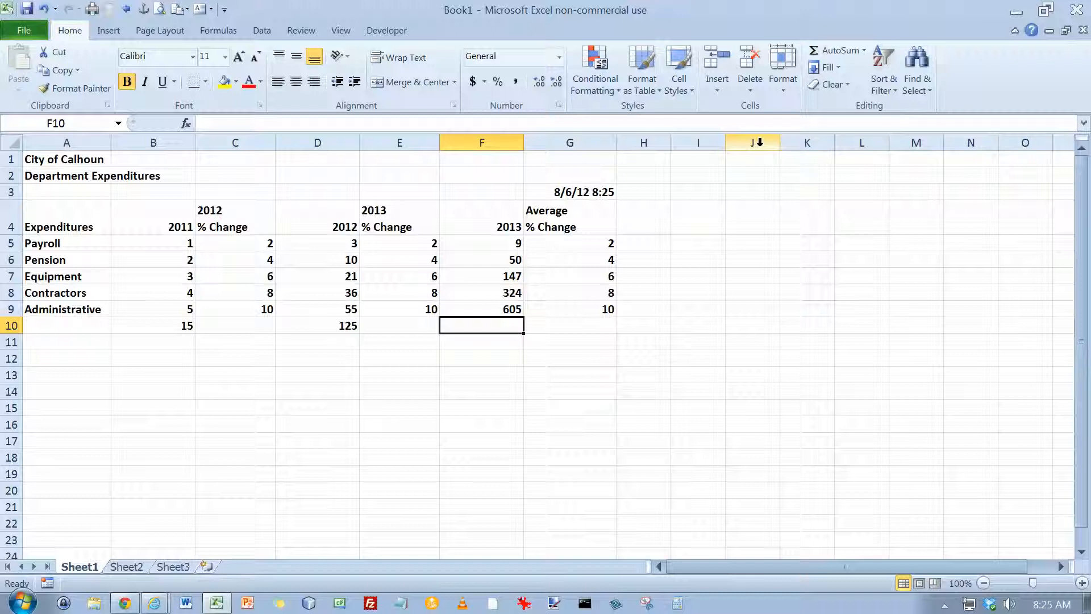
click(833, 52)
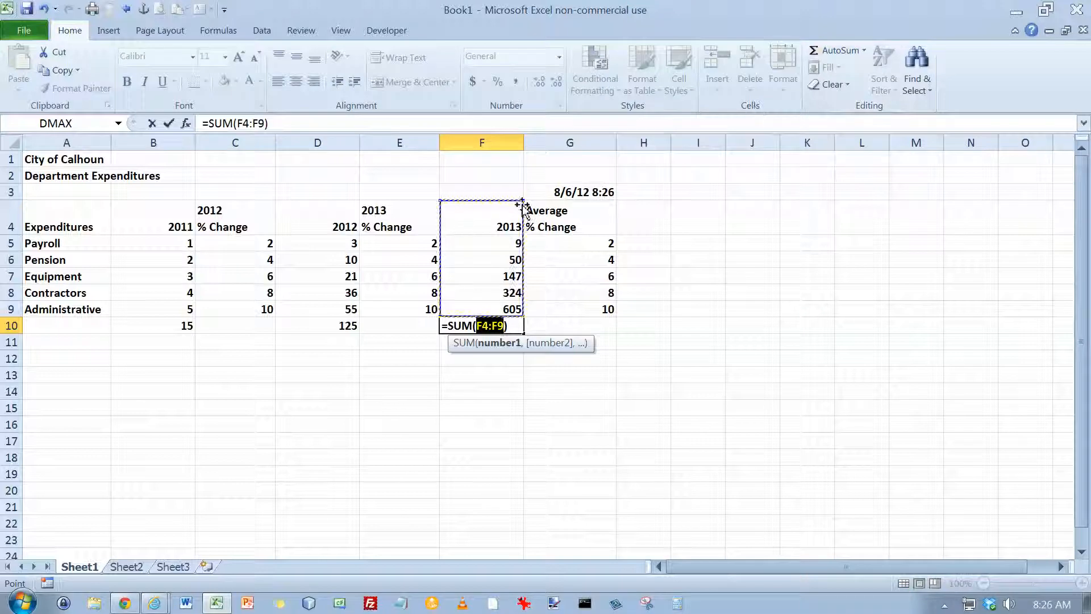
drag(523, 206, 519, 233)
key(Return)
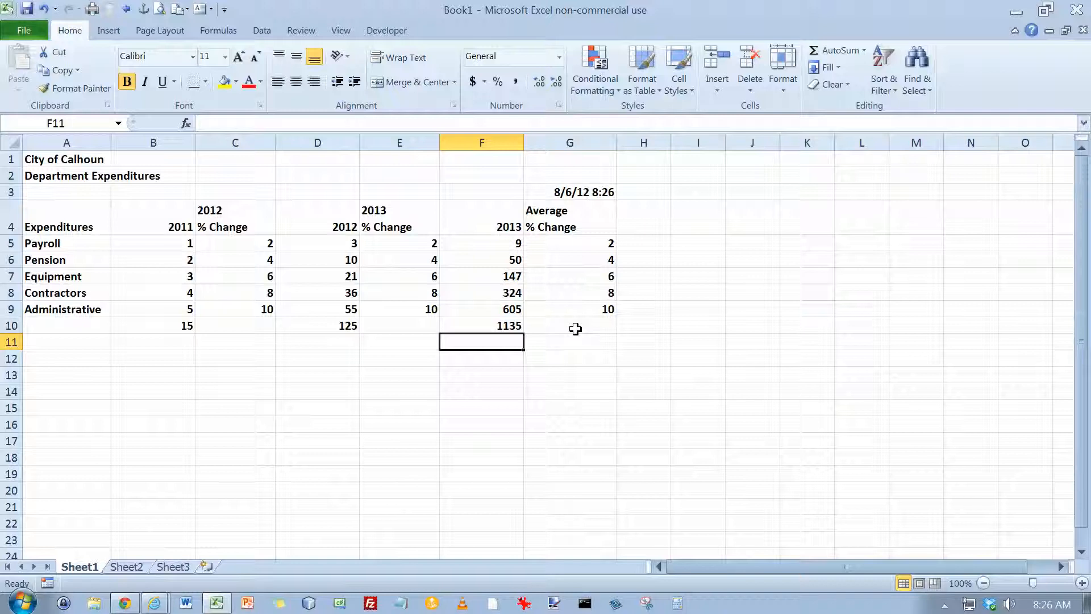
Start saving the workbook as a new file and browse to the SkyDrive folder WIT-XL > Data Files For Students > Chapter 06
click(30, 27)
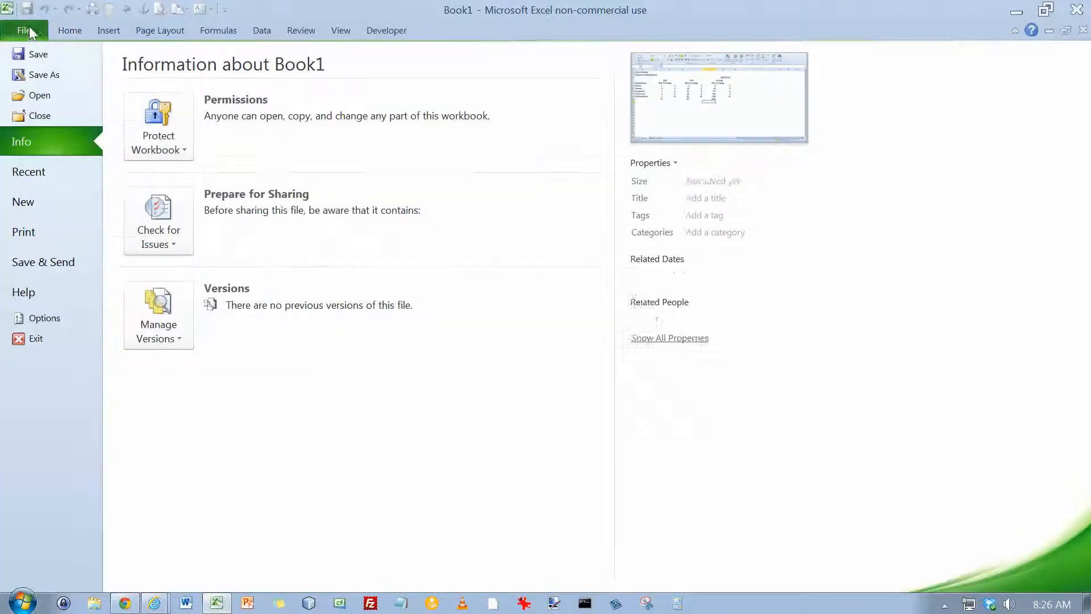
key(Escape)
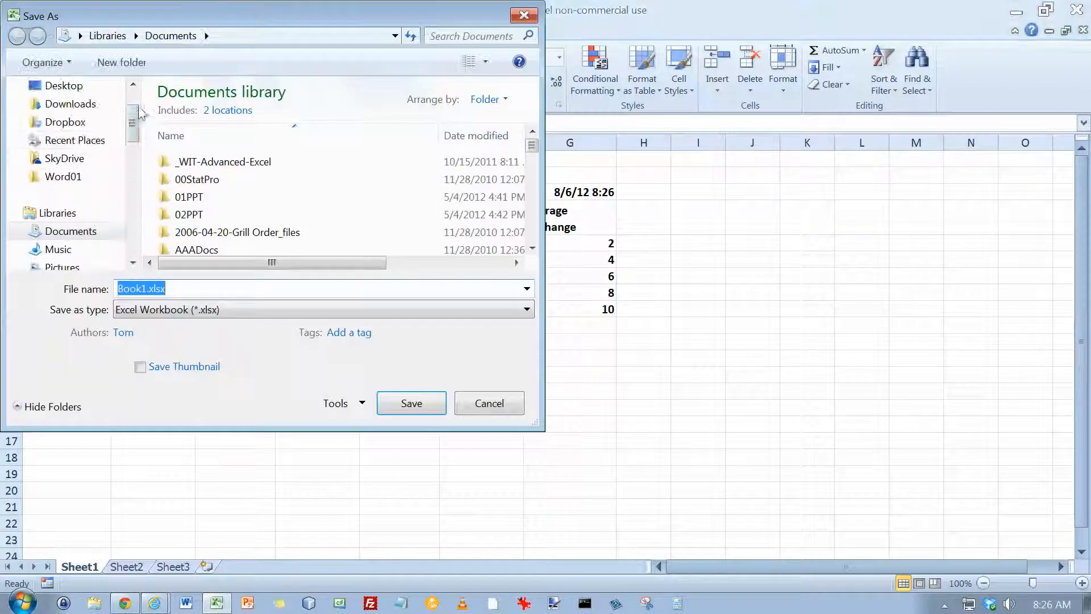
click(75, 160)
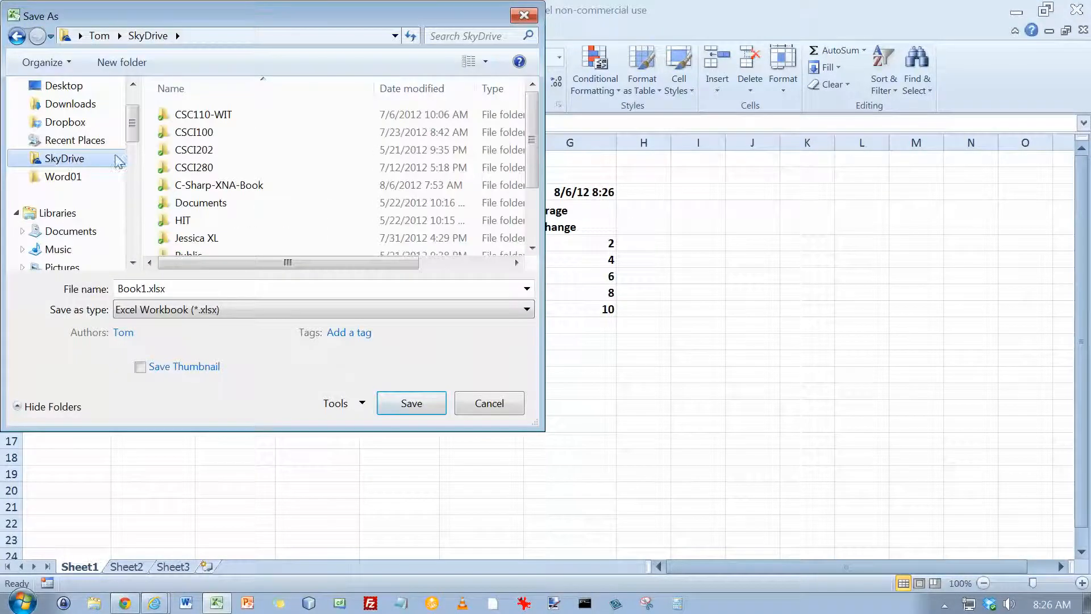
click(534, 226)
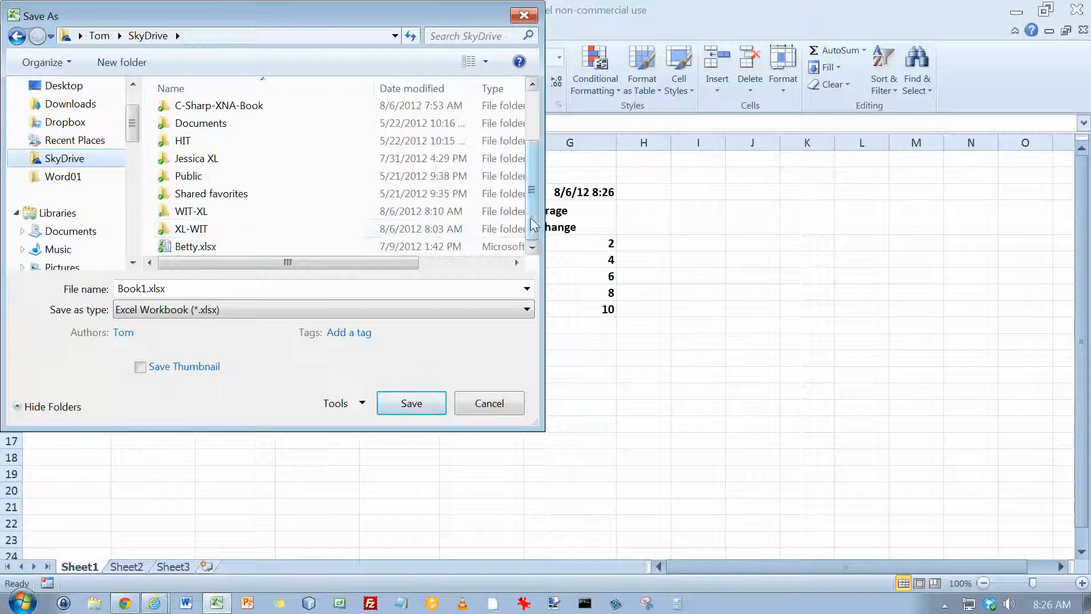
double_click(201, 229)
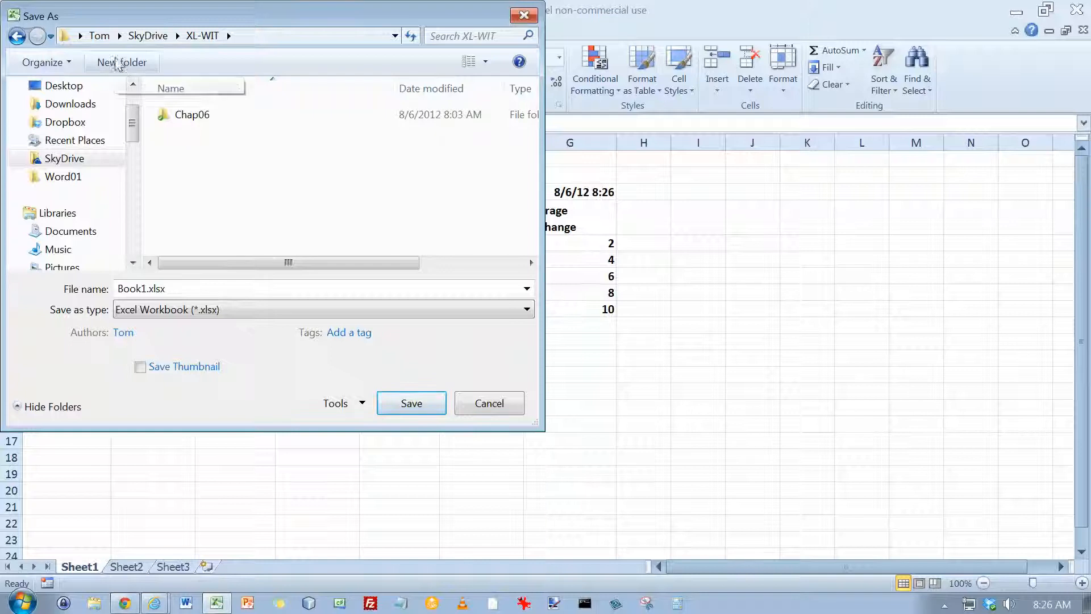
click(145, 35)
click(250, 223)
scroll(250, 226, down, 2)
double_click(219, 213)
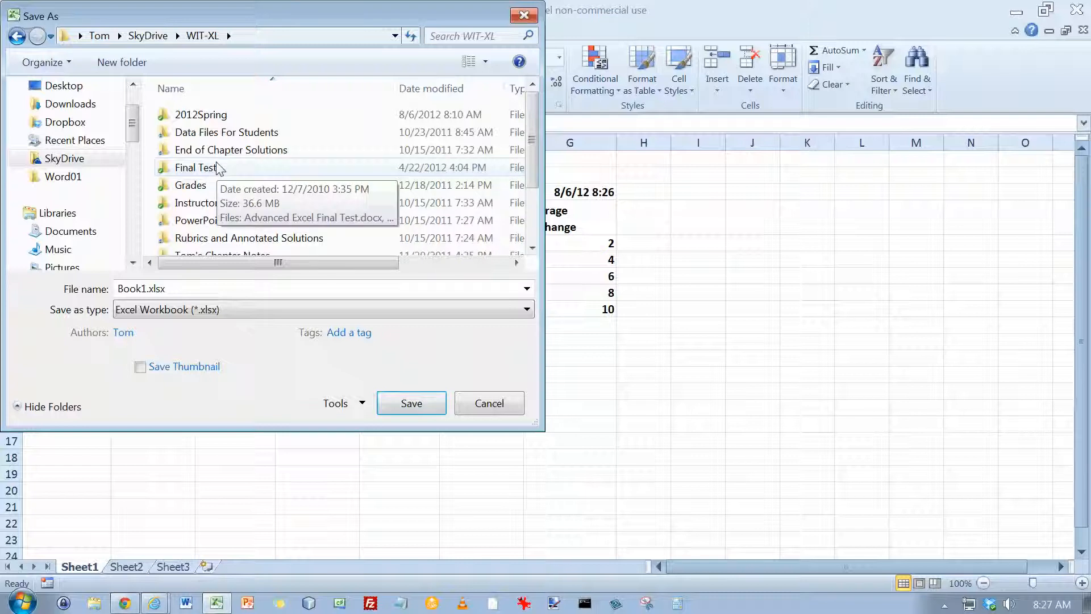
double_click(227, 134)
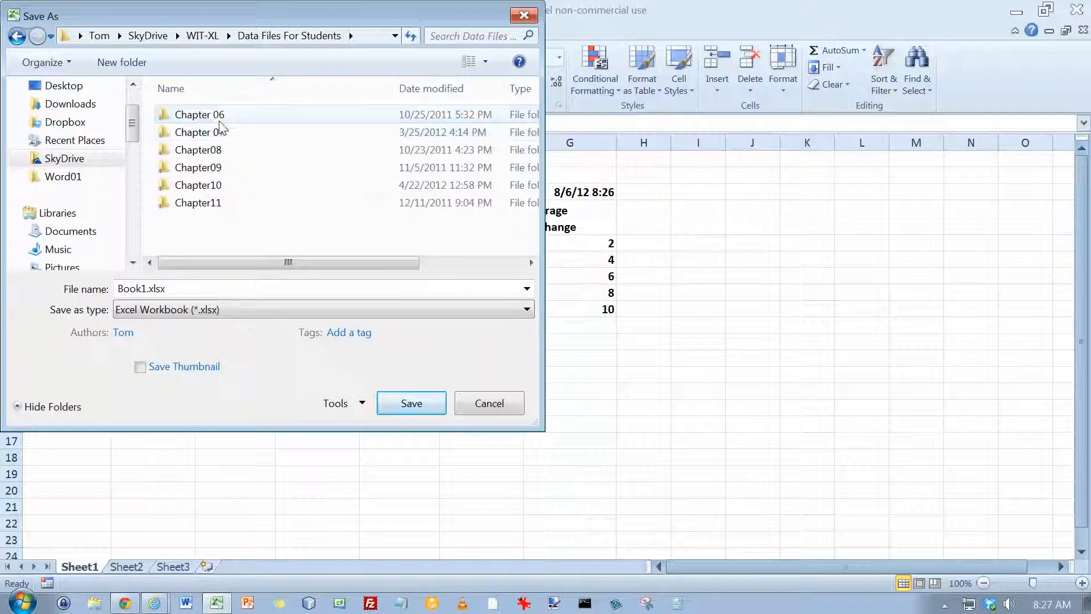
double_click(217, 116)
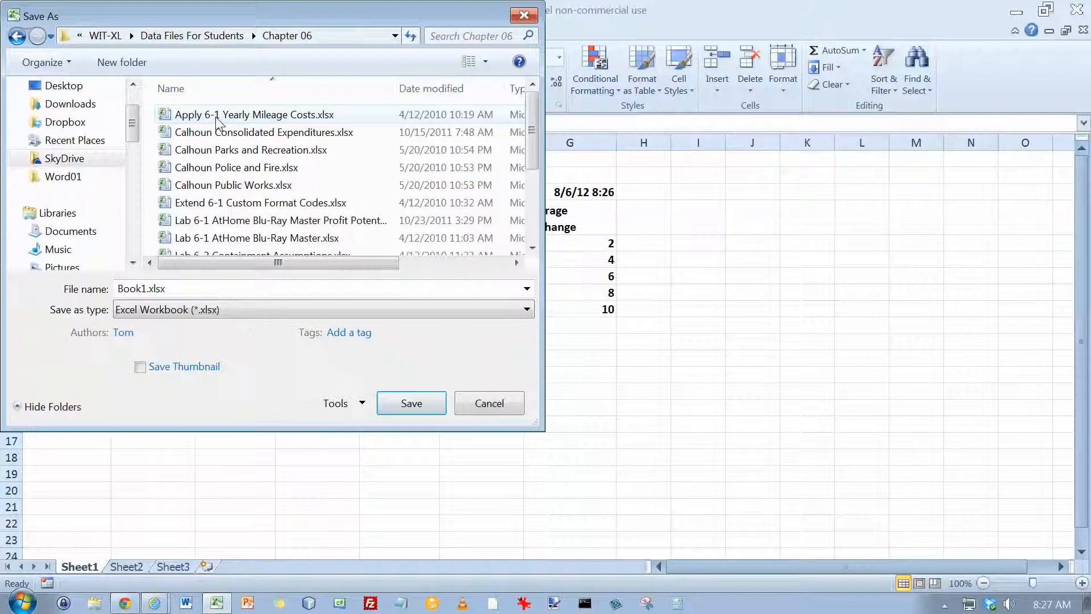
Name the workbook "City of Calhoun Consolidated Expenditures--" followed by the author's hyphenated full name, and save it as an Excel Workbook
click(188, 294)
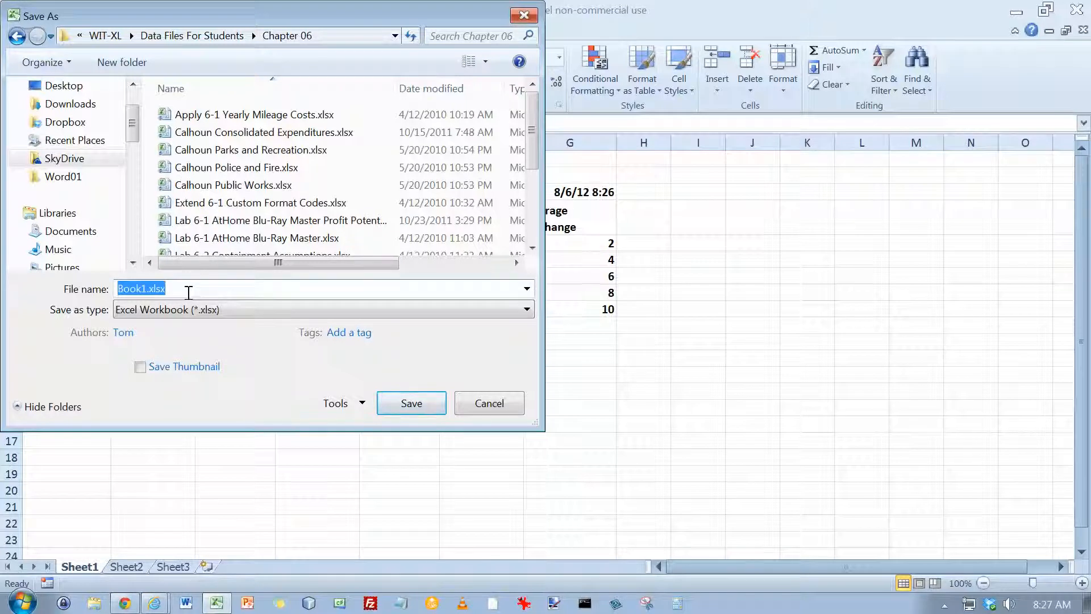
text(C)
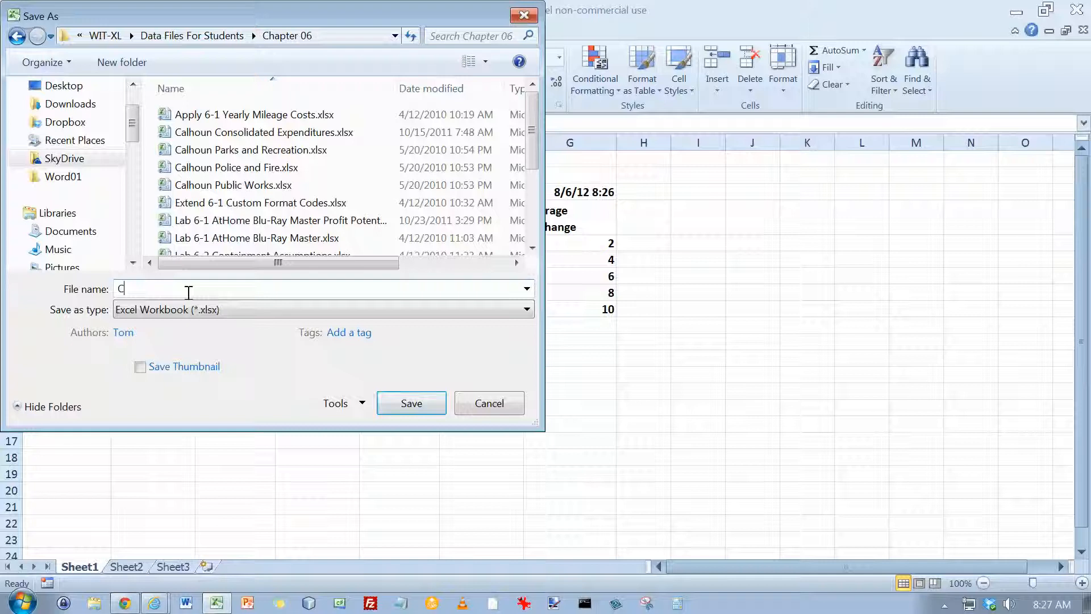
text(ity of Calhoun Consolidated)
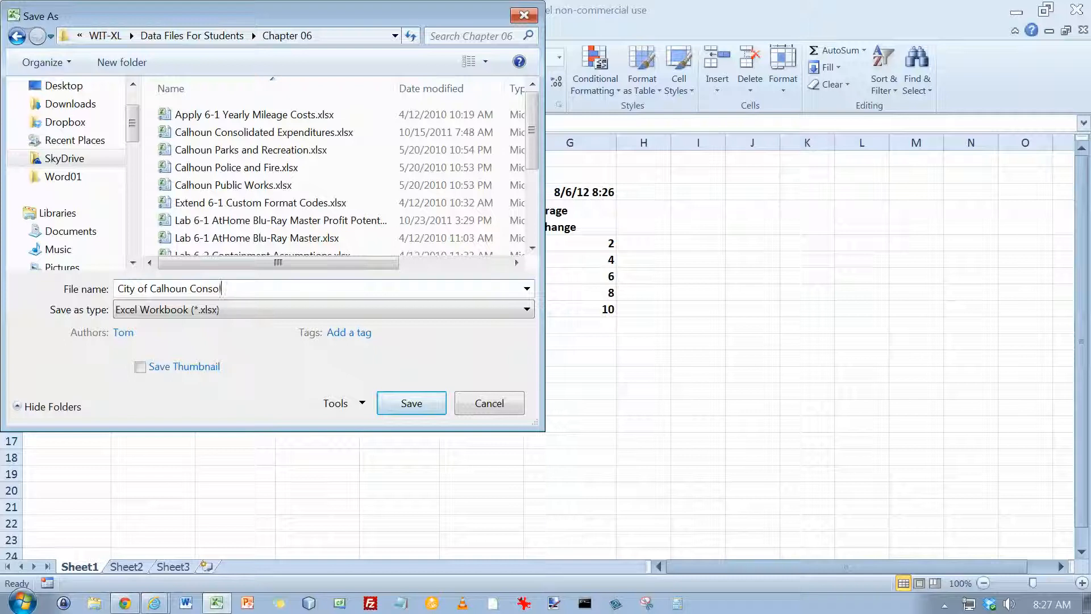
text(ditures--)
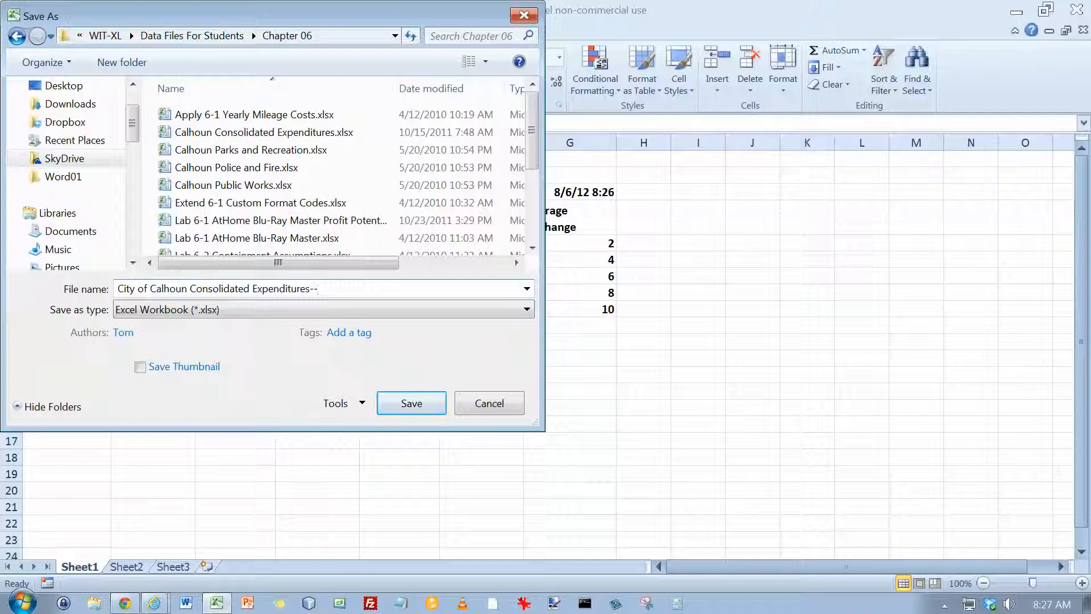
text(Tom-Kleen)
key(Return)
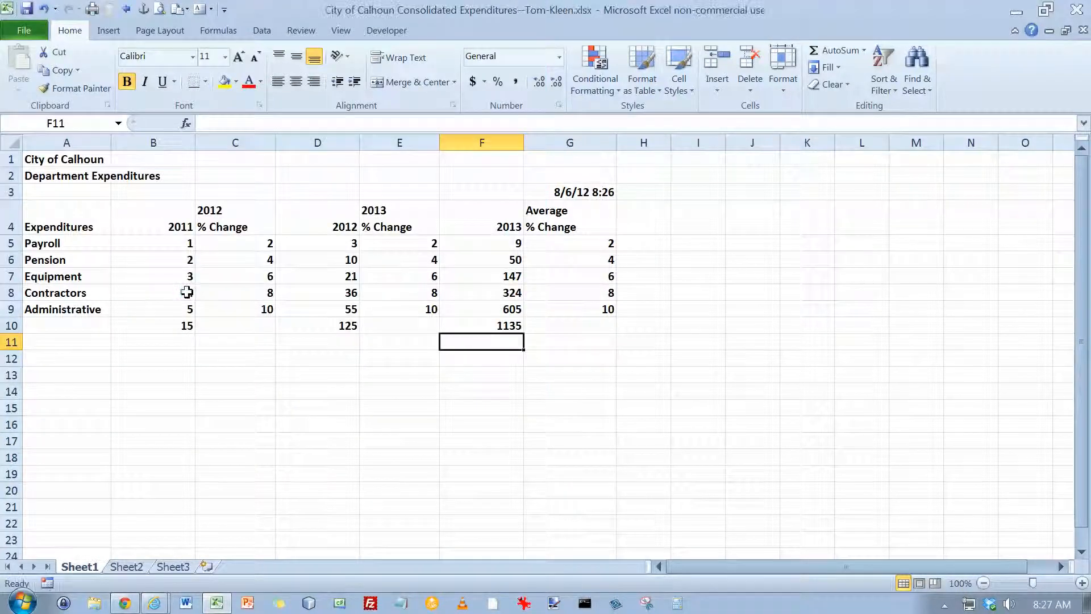